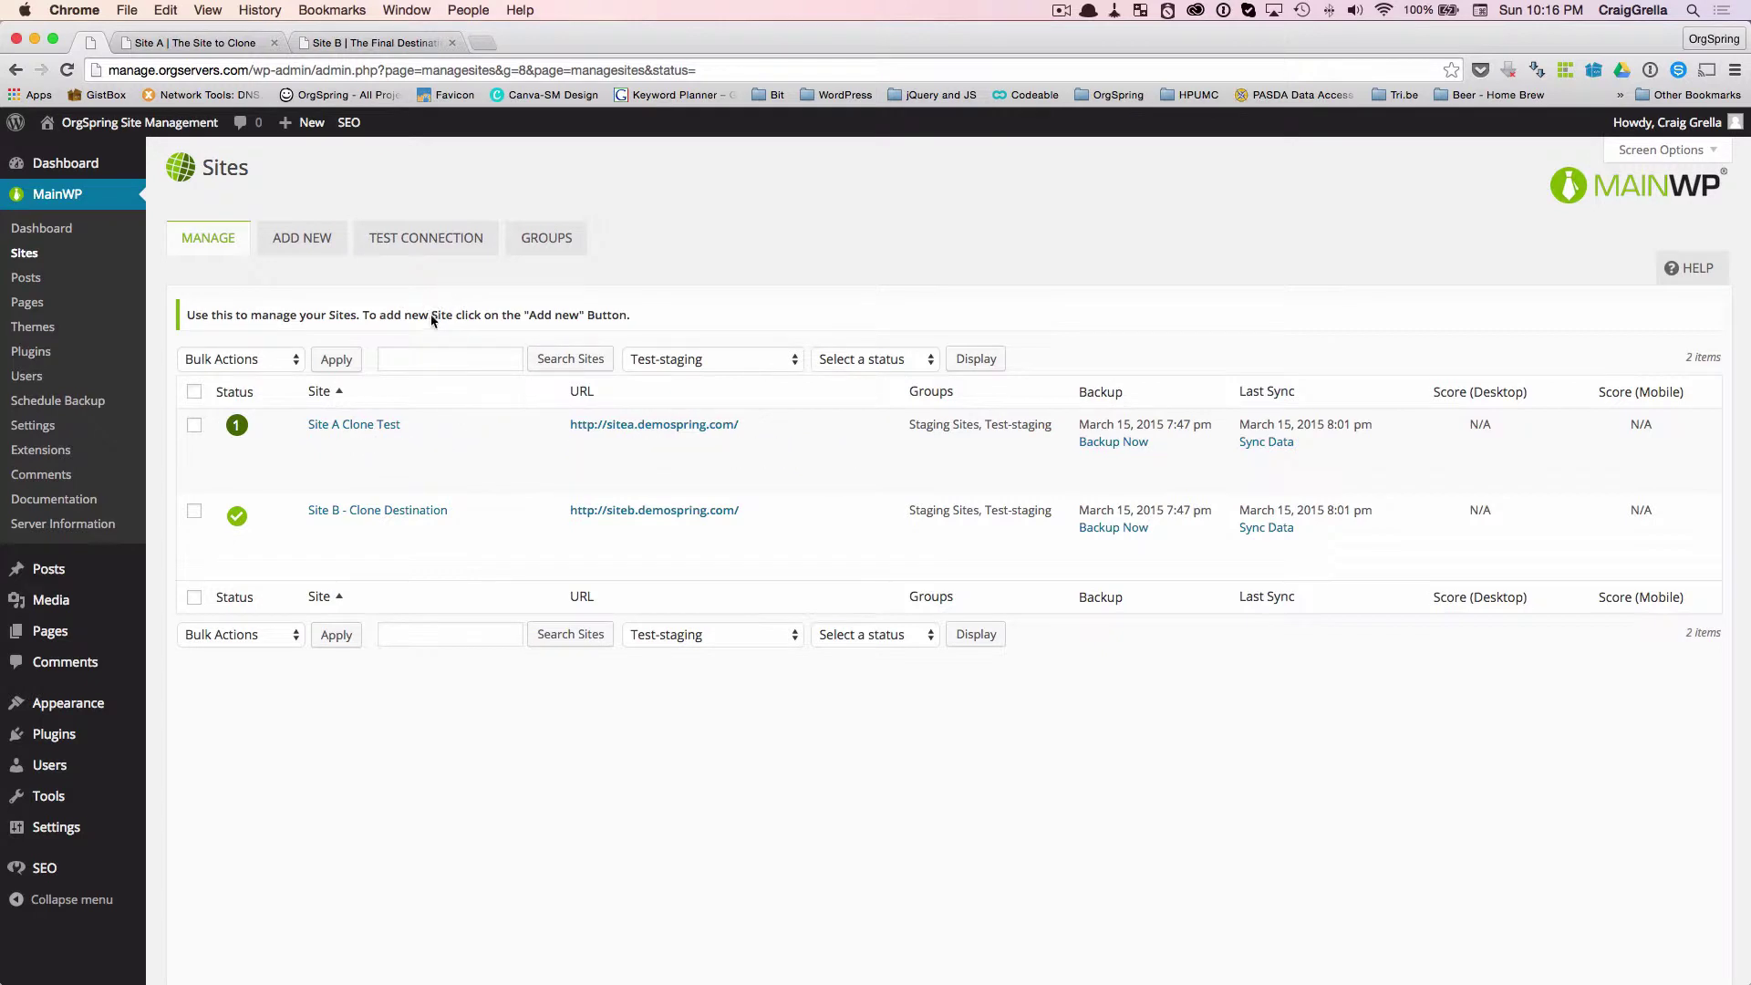
# - Open Site A's public front page, 'The Site to Clone', from the Site A Clone Test row in MainWP
pyautogui.moveTo(426, 429)
pyautogui.moveTo(345, 427)
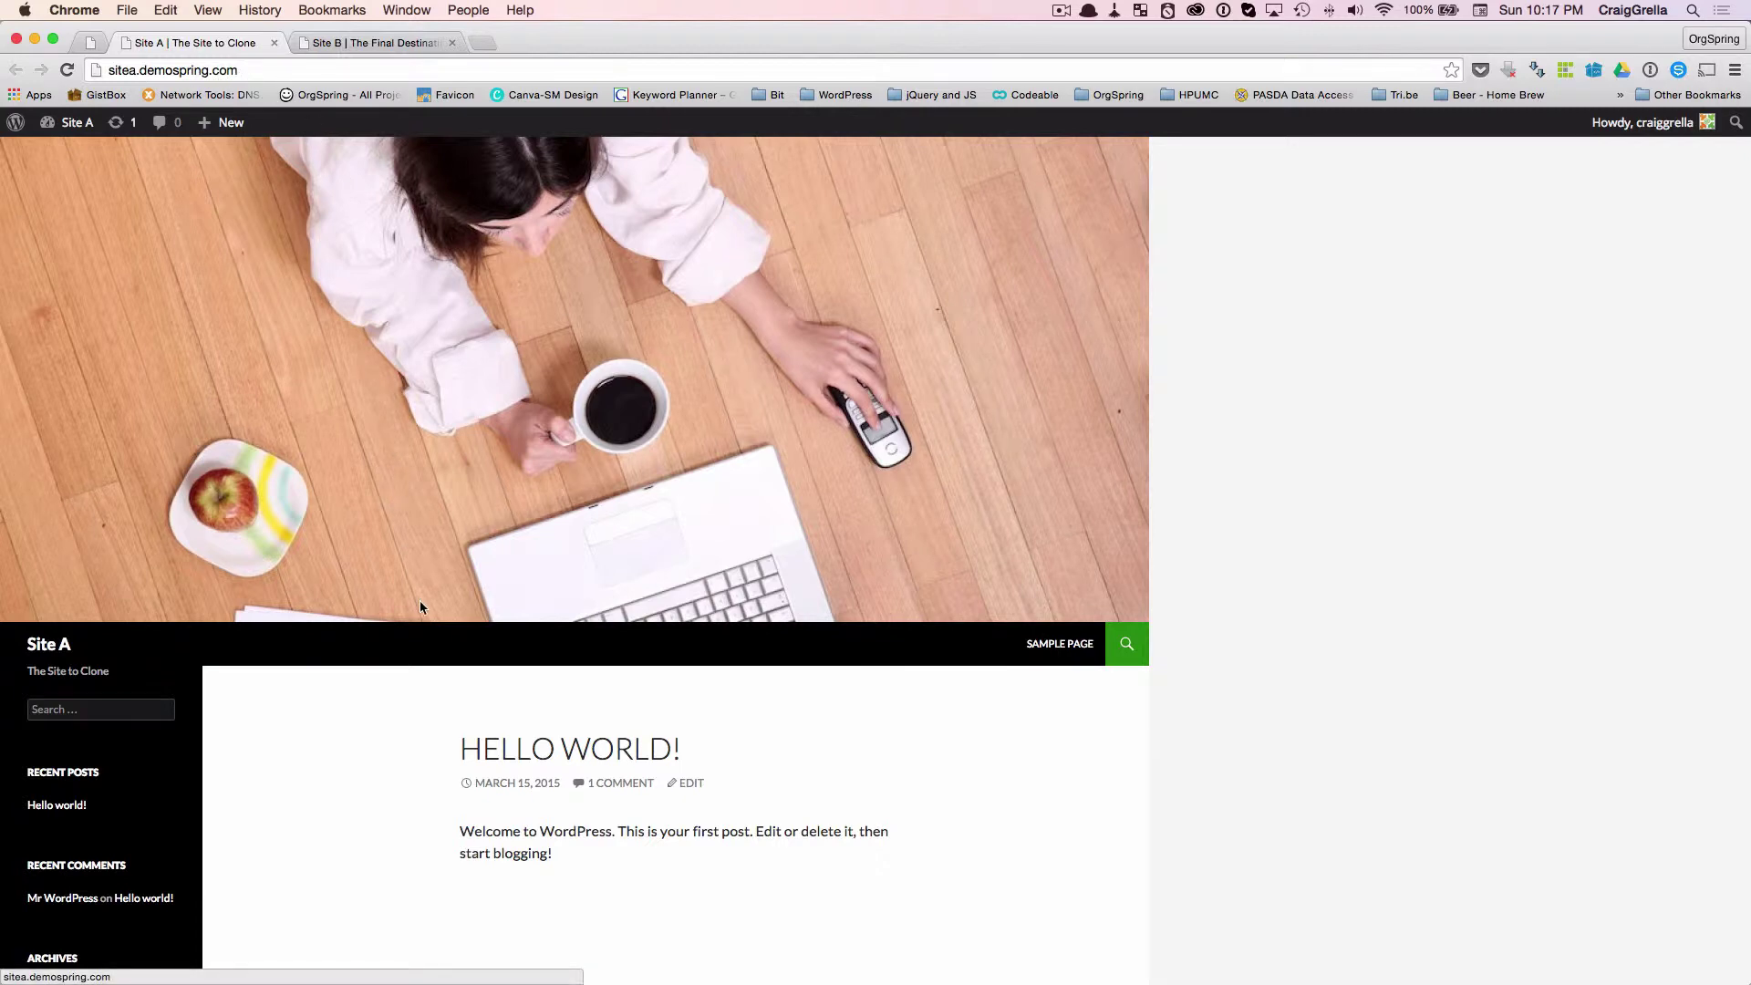
# - Compare the Site A and Site B front pages, finishing on Site B's 'The Final Destination' page
pyautogui.scroll(-2, 420, 601)
pyautogui.scroll(2, 420, 600)
pyautogui.click(326, 44)
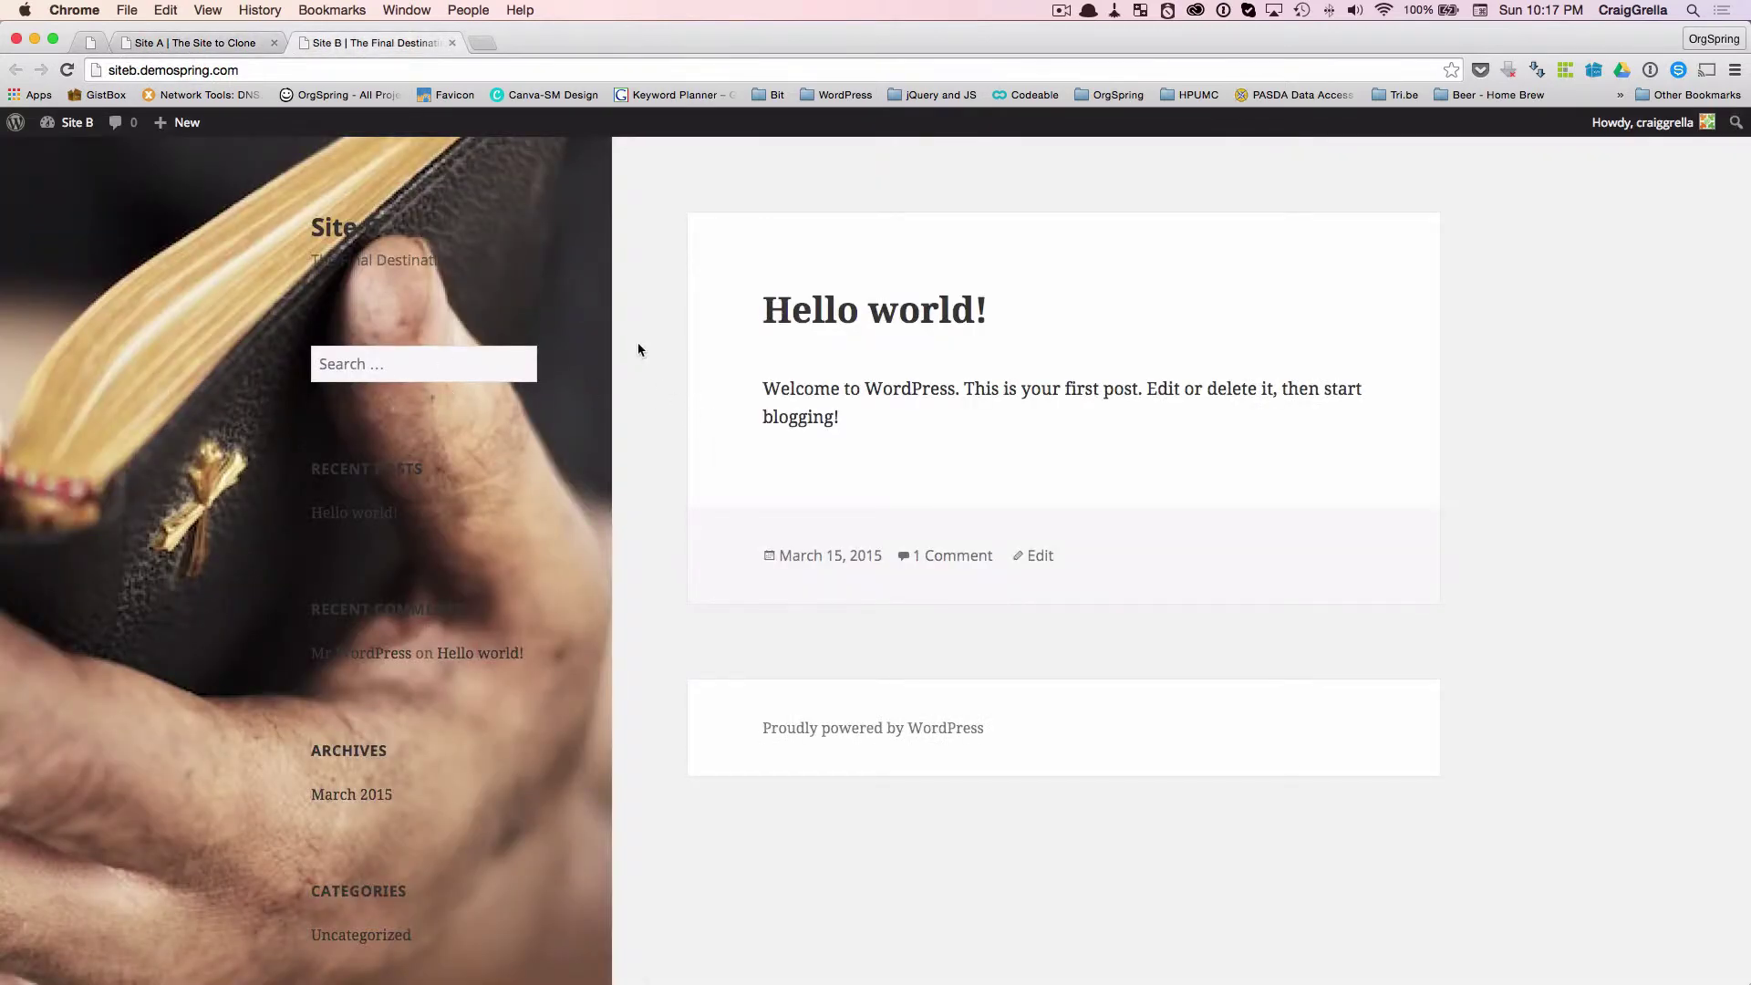
pyautogui.click(209, 45)
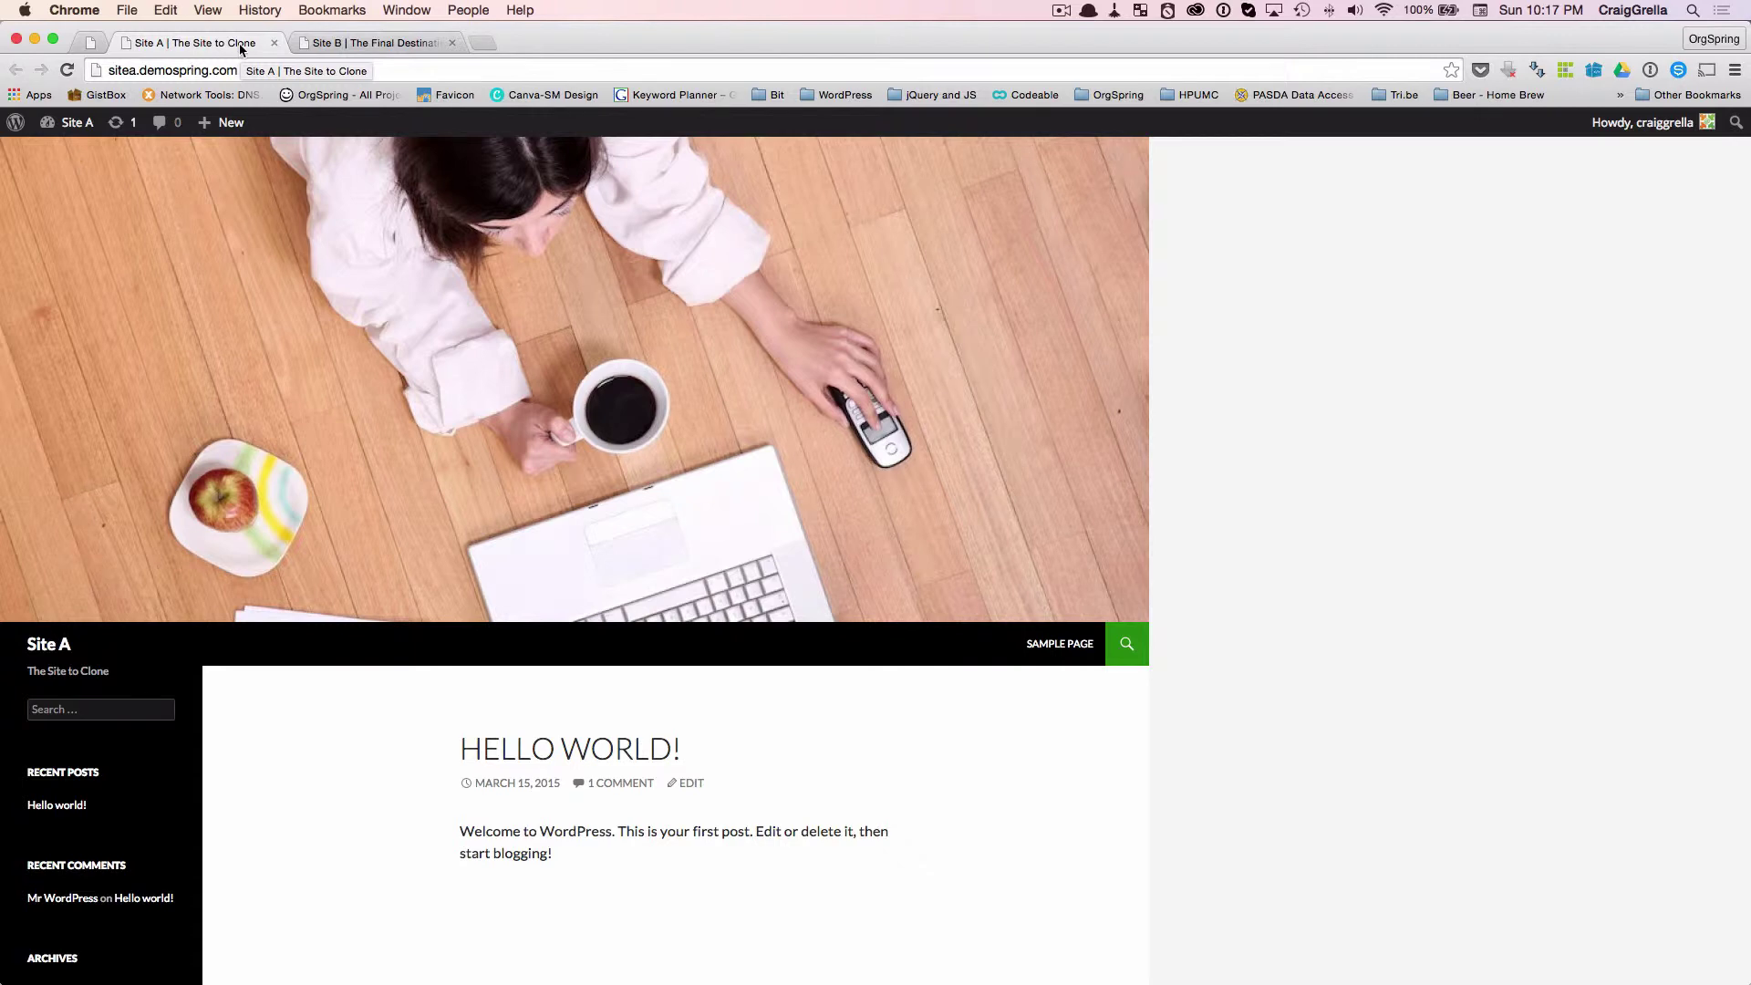
pyautogui.click(91, 43)
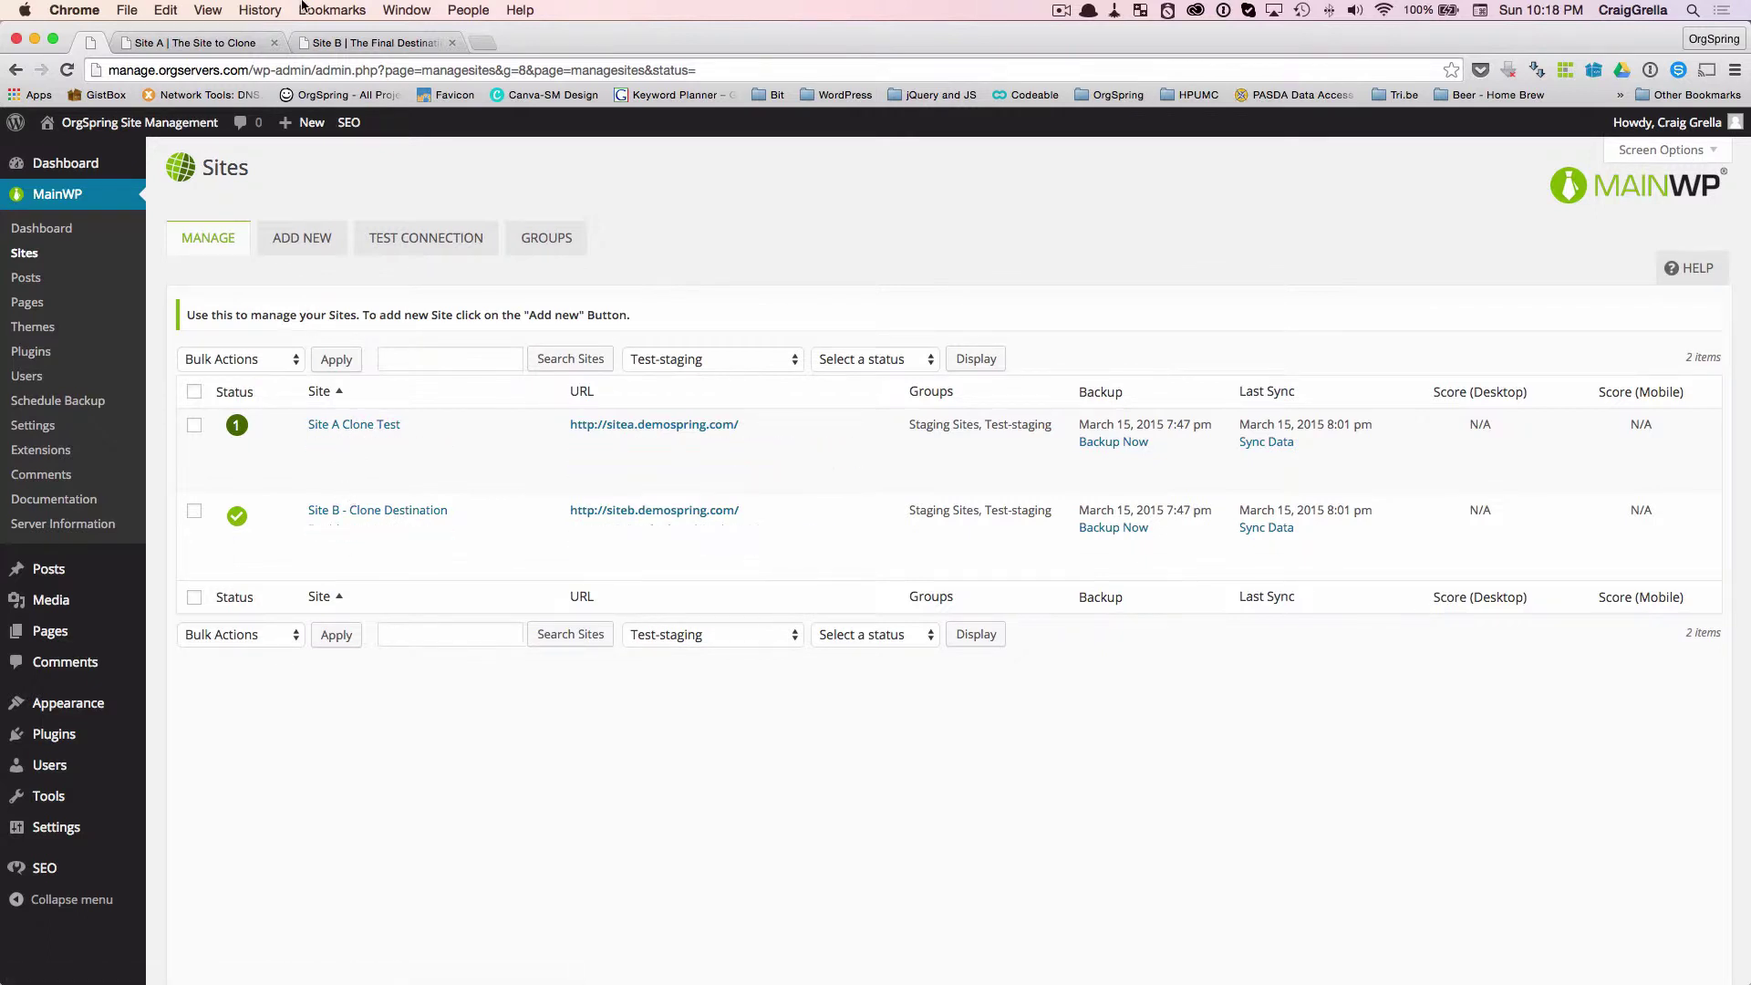
pyautogui.click(334, 43)
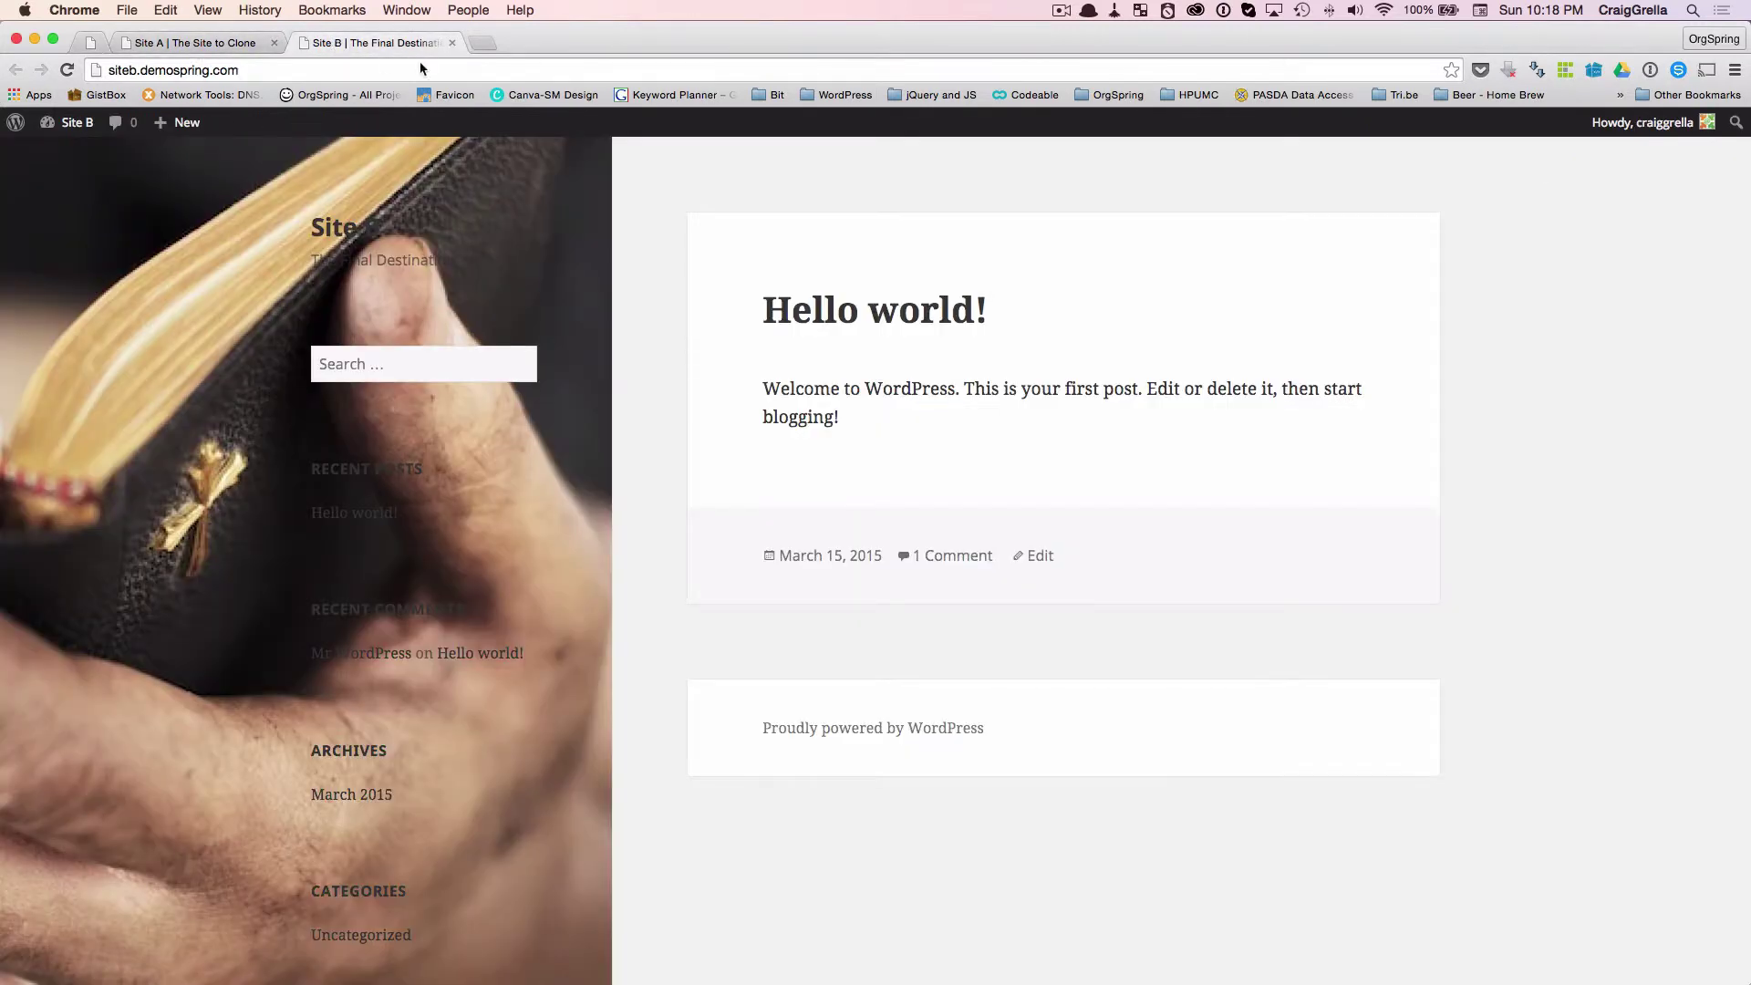
pyautogui.moveTo(87, 132)
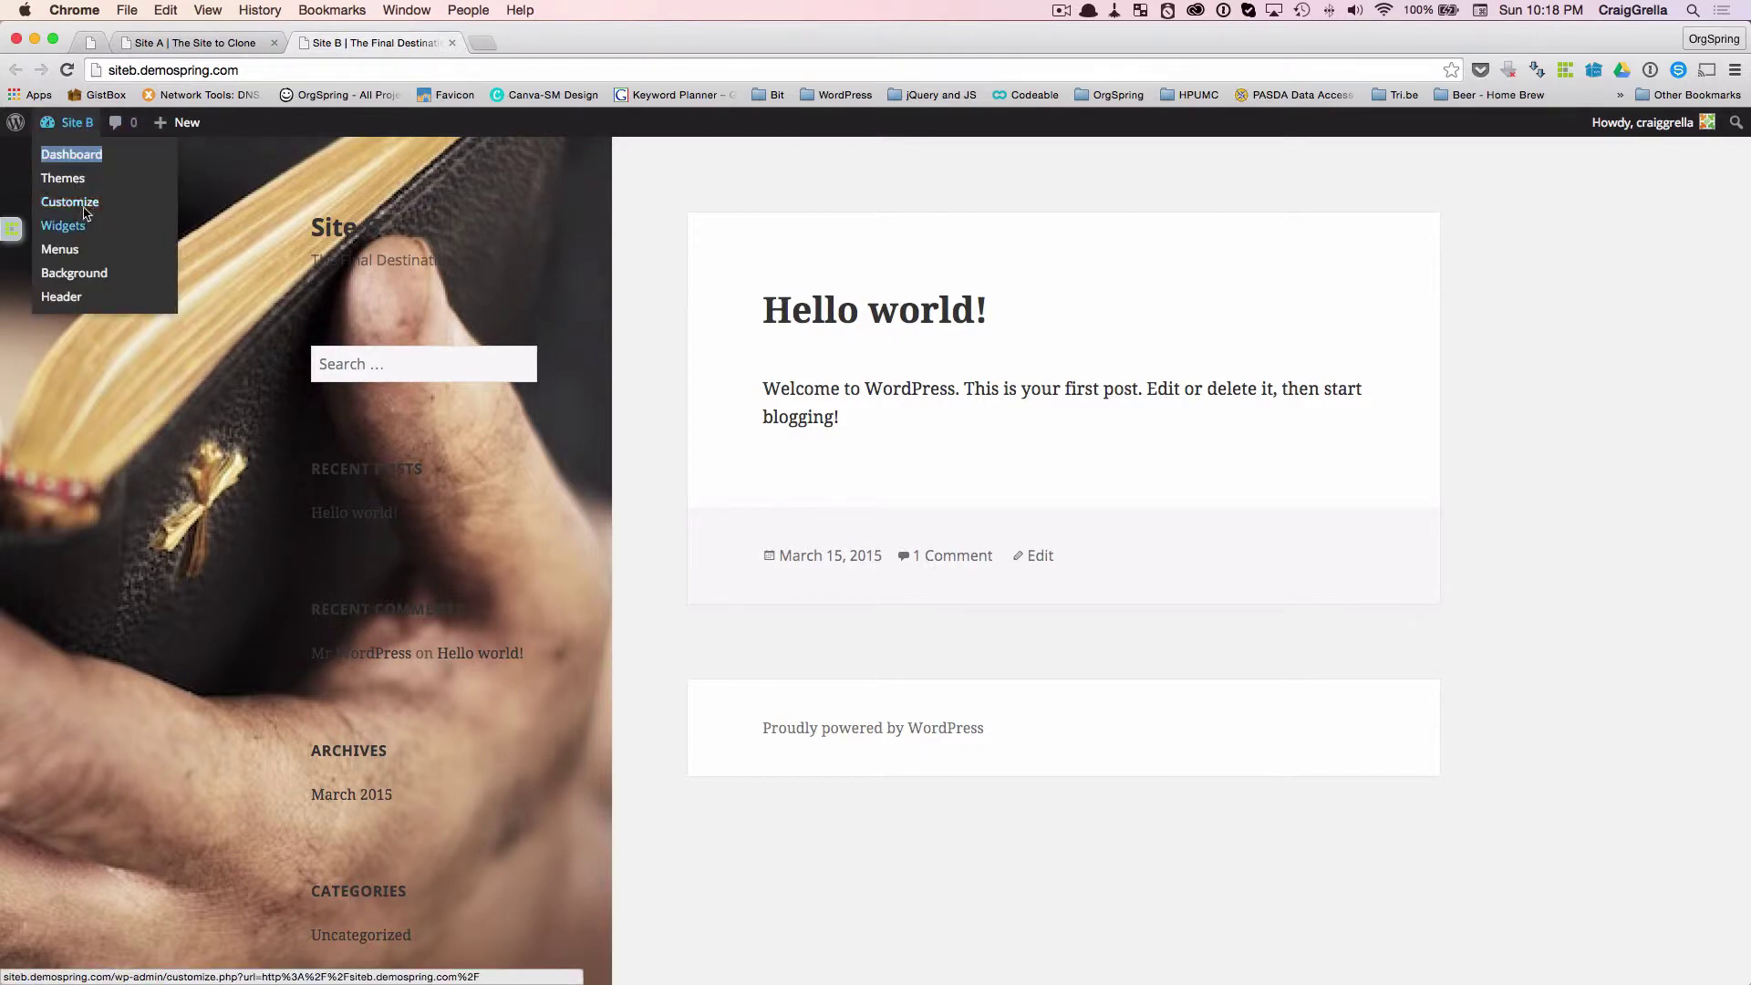
# - From Site B's dashboard, go to MainWP Child > MainWP Clone and clone Site A Clone Test onto Site B
pyautogui.click(72, 162)
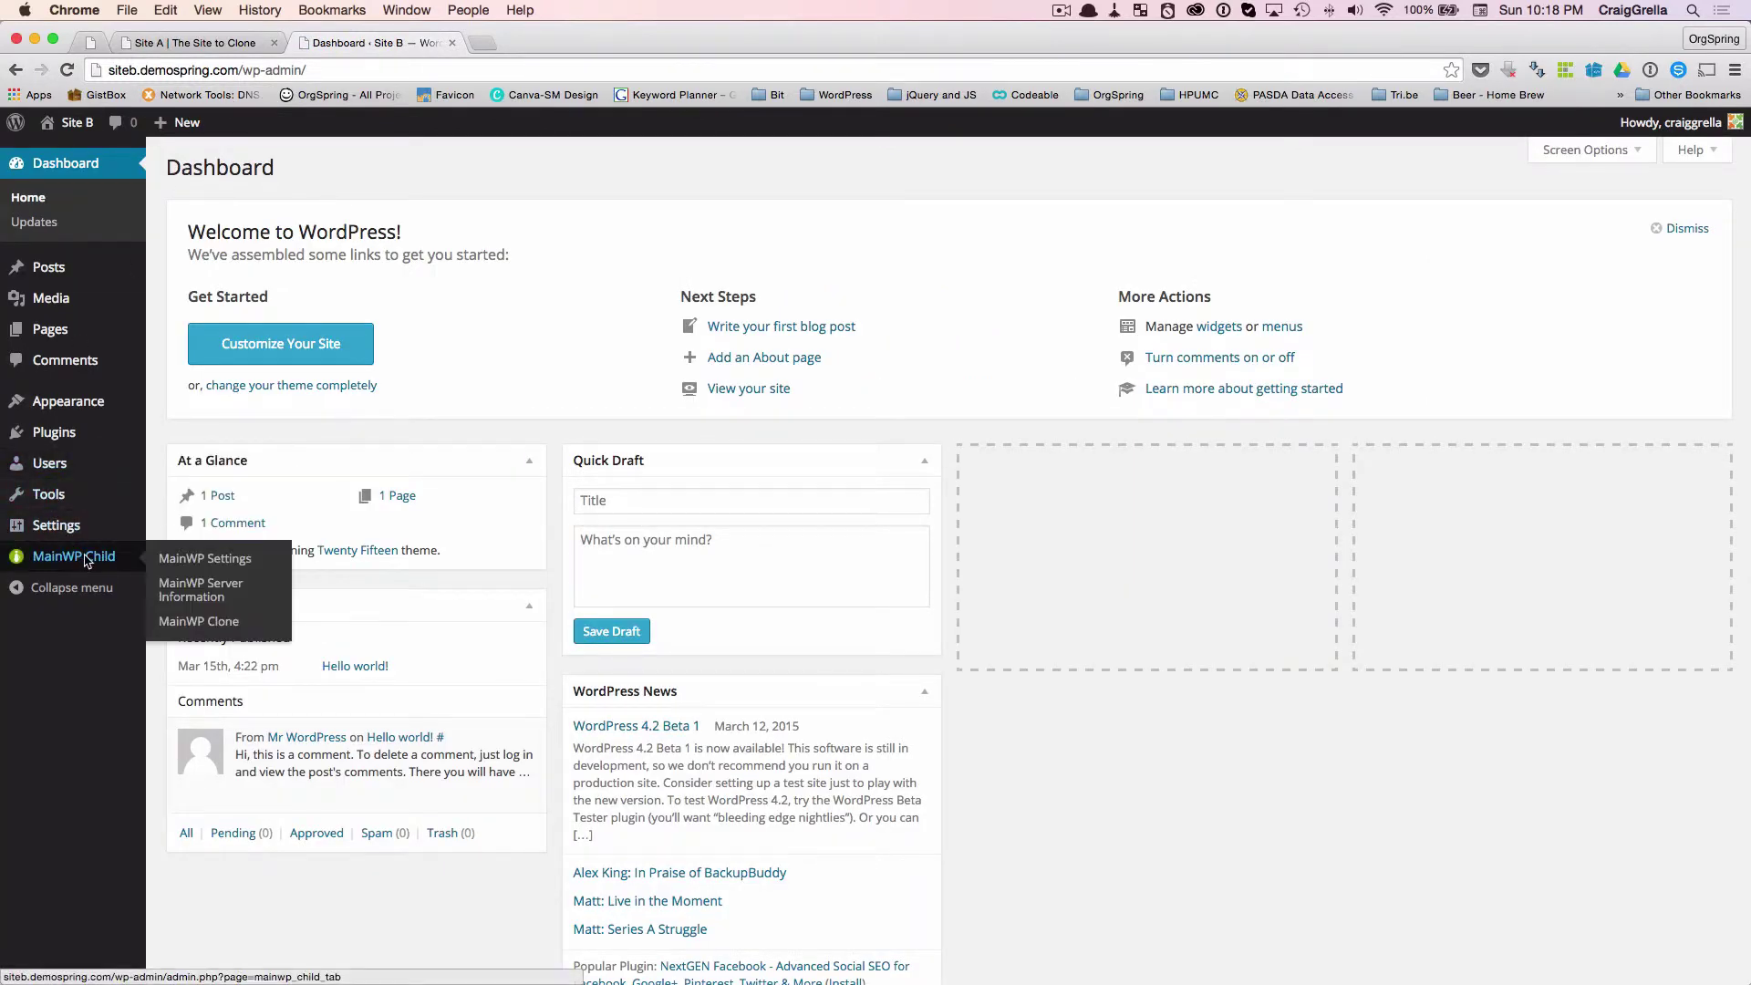
pyautogui.moveTo(74, 557)
pyautogui.click(186, 623)
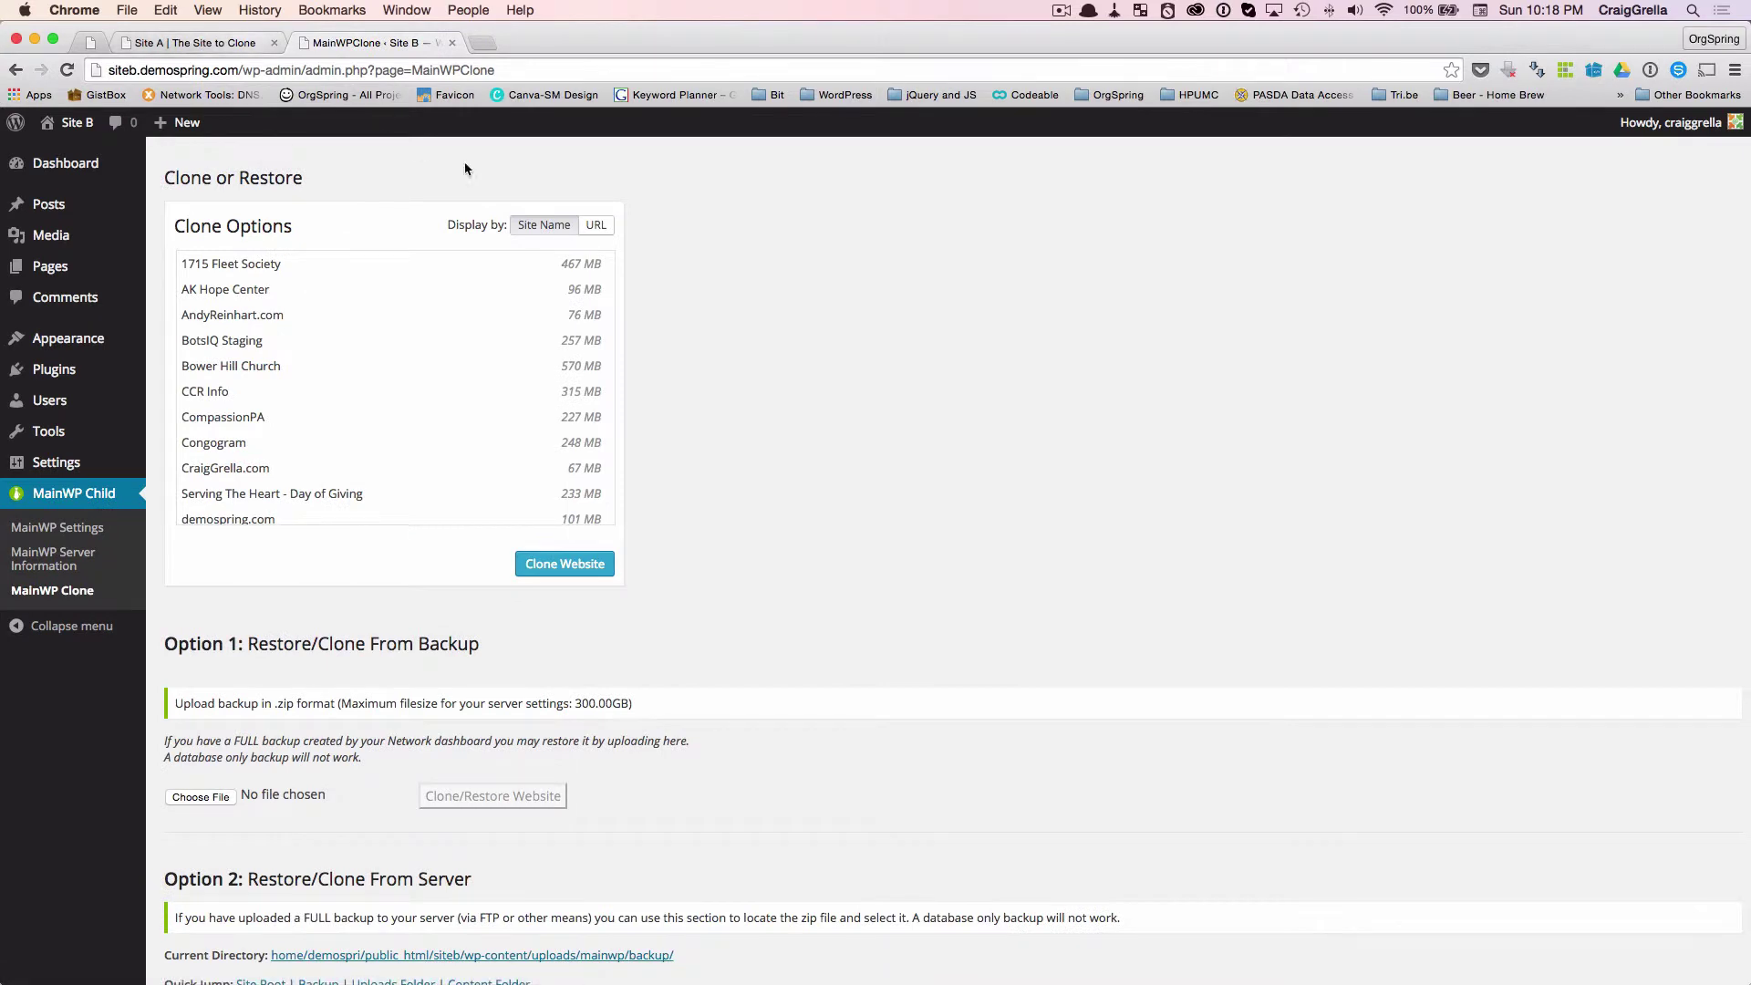
pyautogui.scroll(-5, 363, 345)
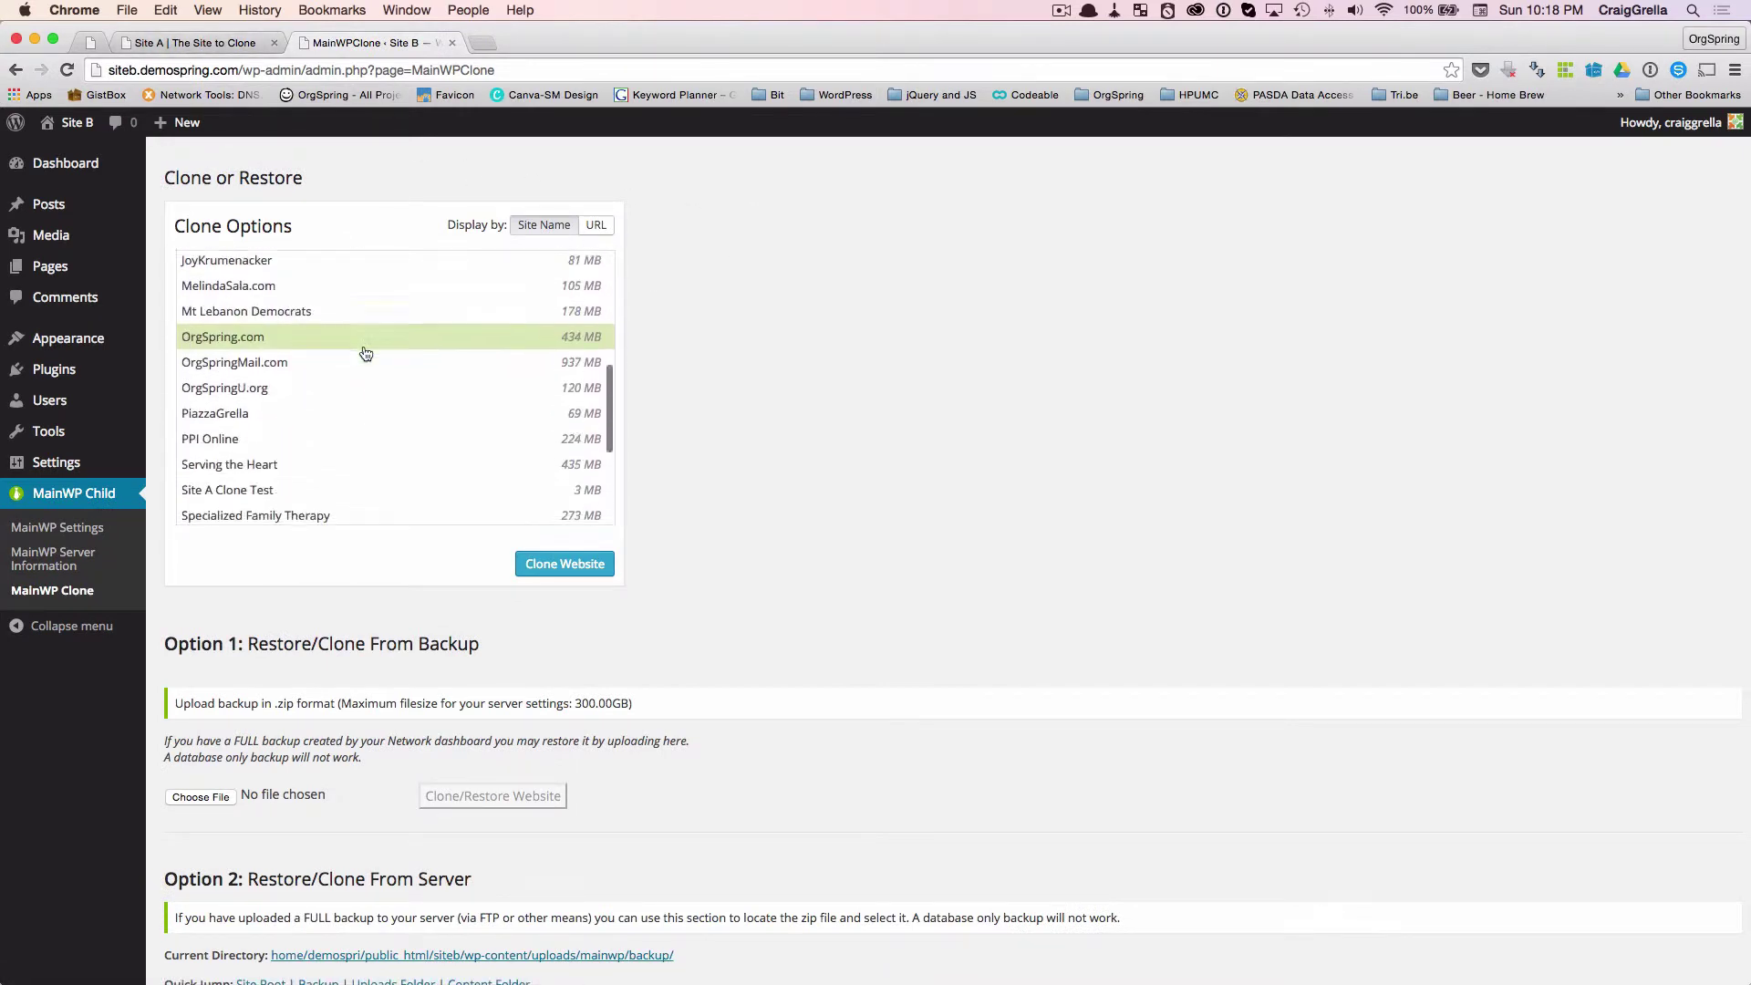
pyautogui.scroll(-6, 366, 354)
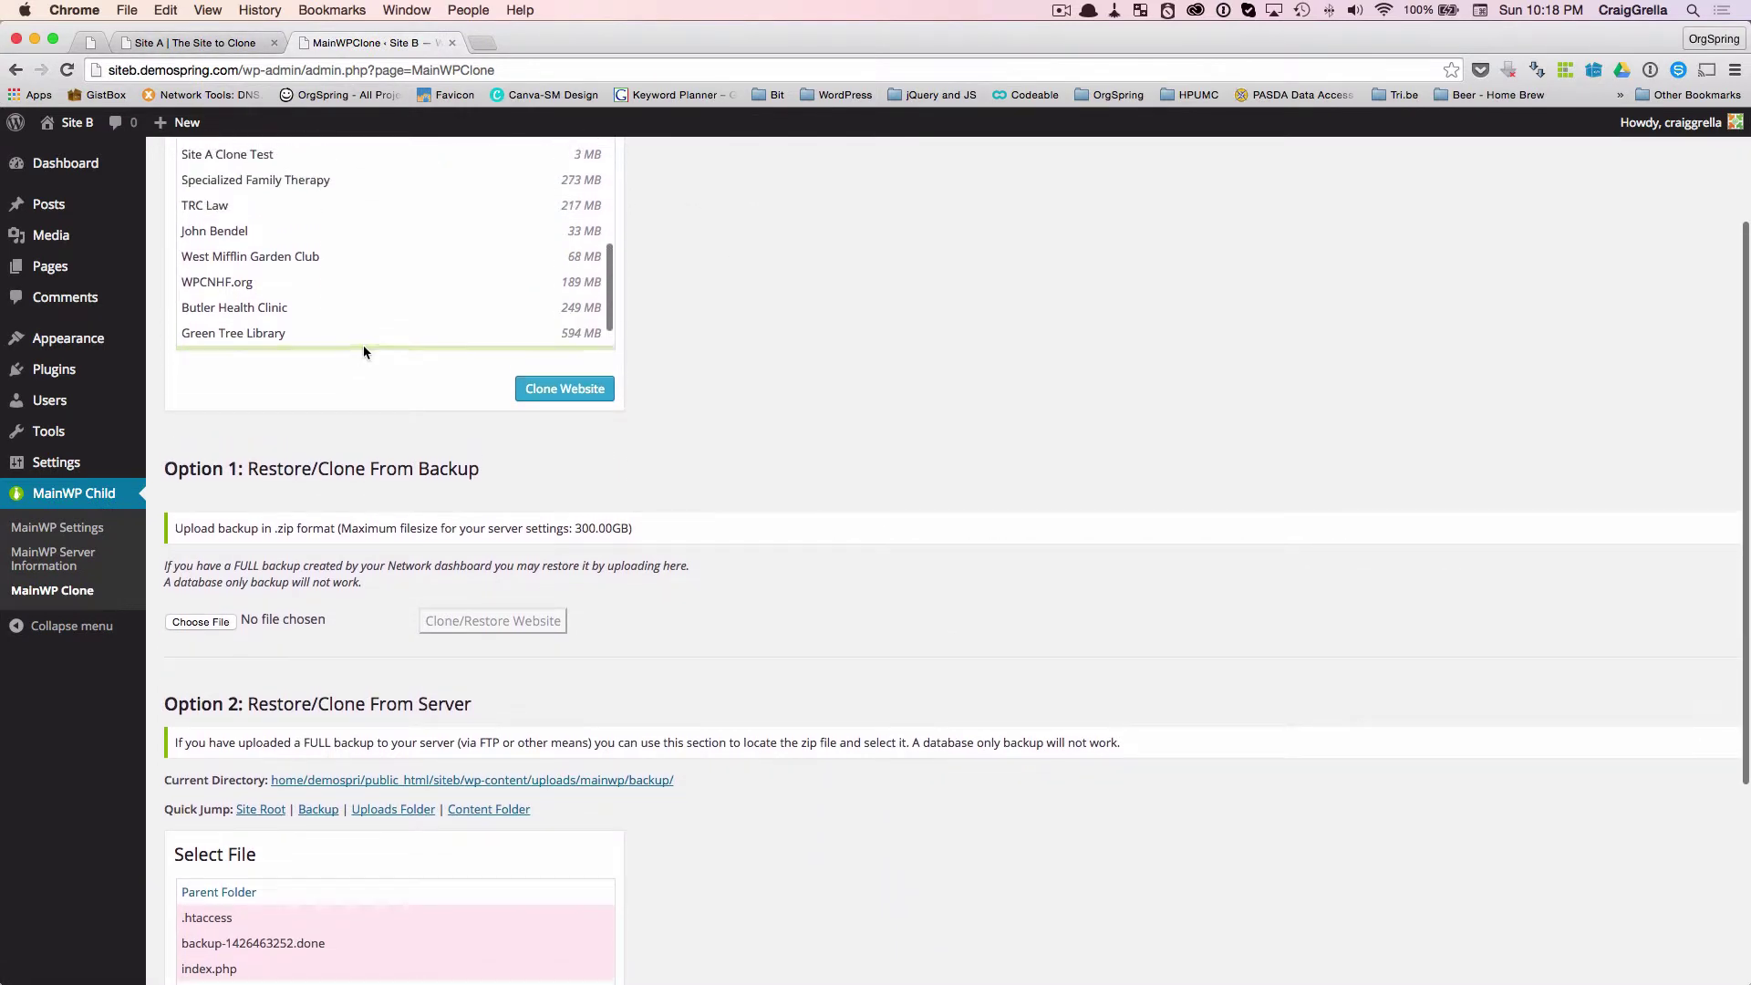
pyautogui.scroll(5, 803, 334)
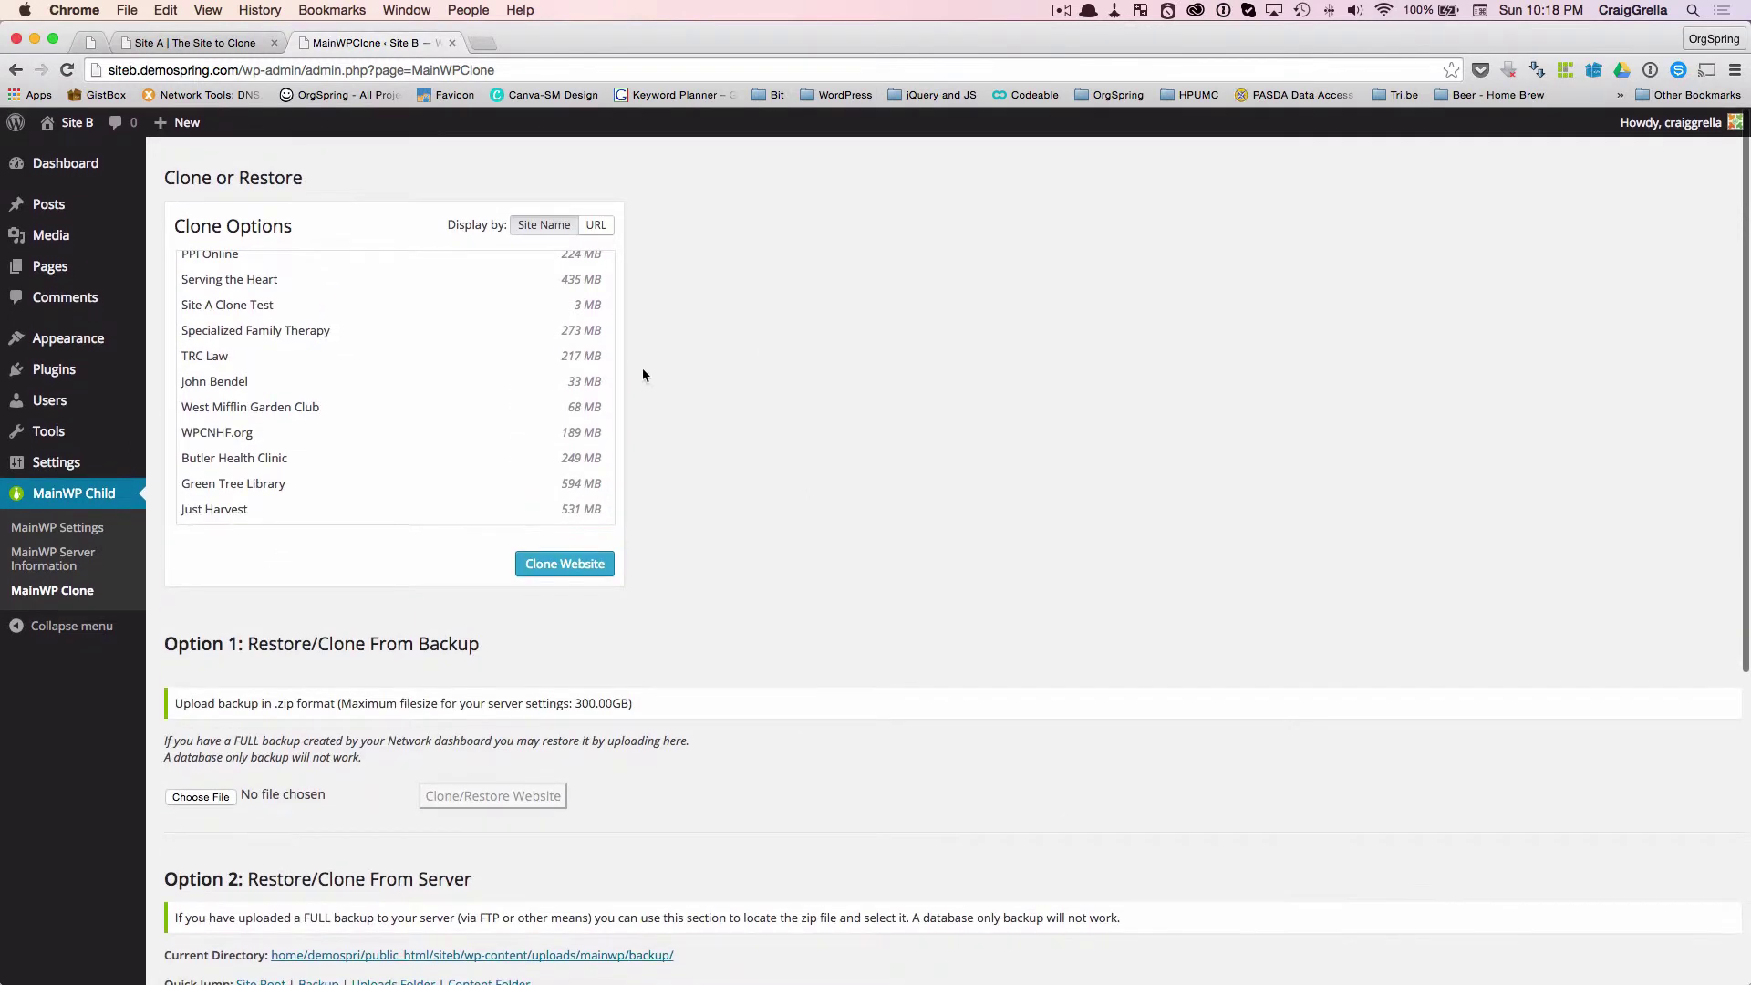
pyautogui.scroll(2, 367, 467)
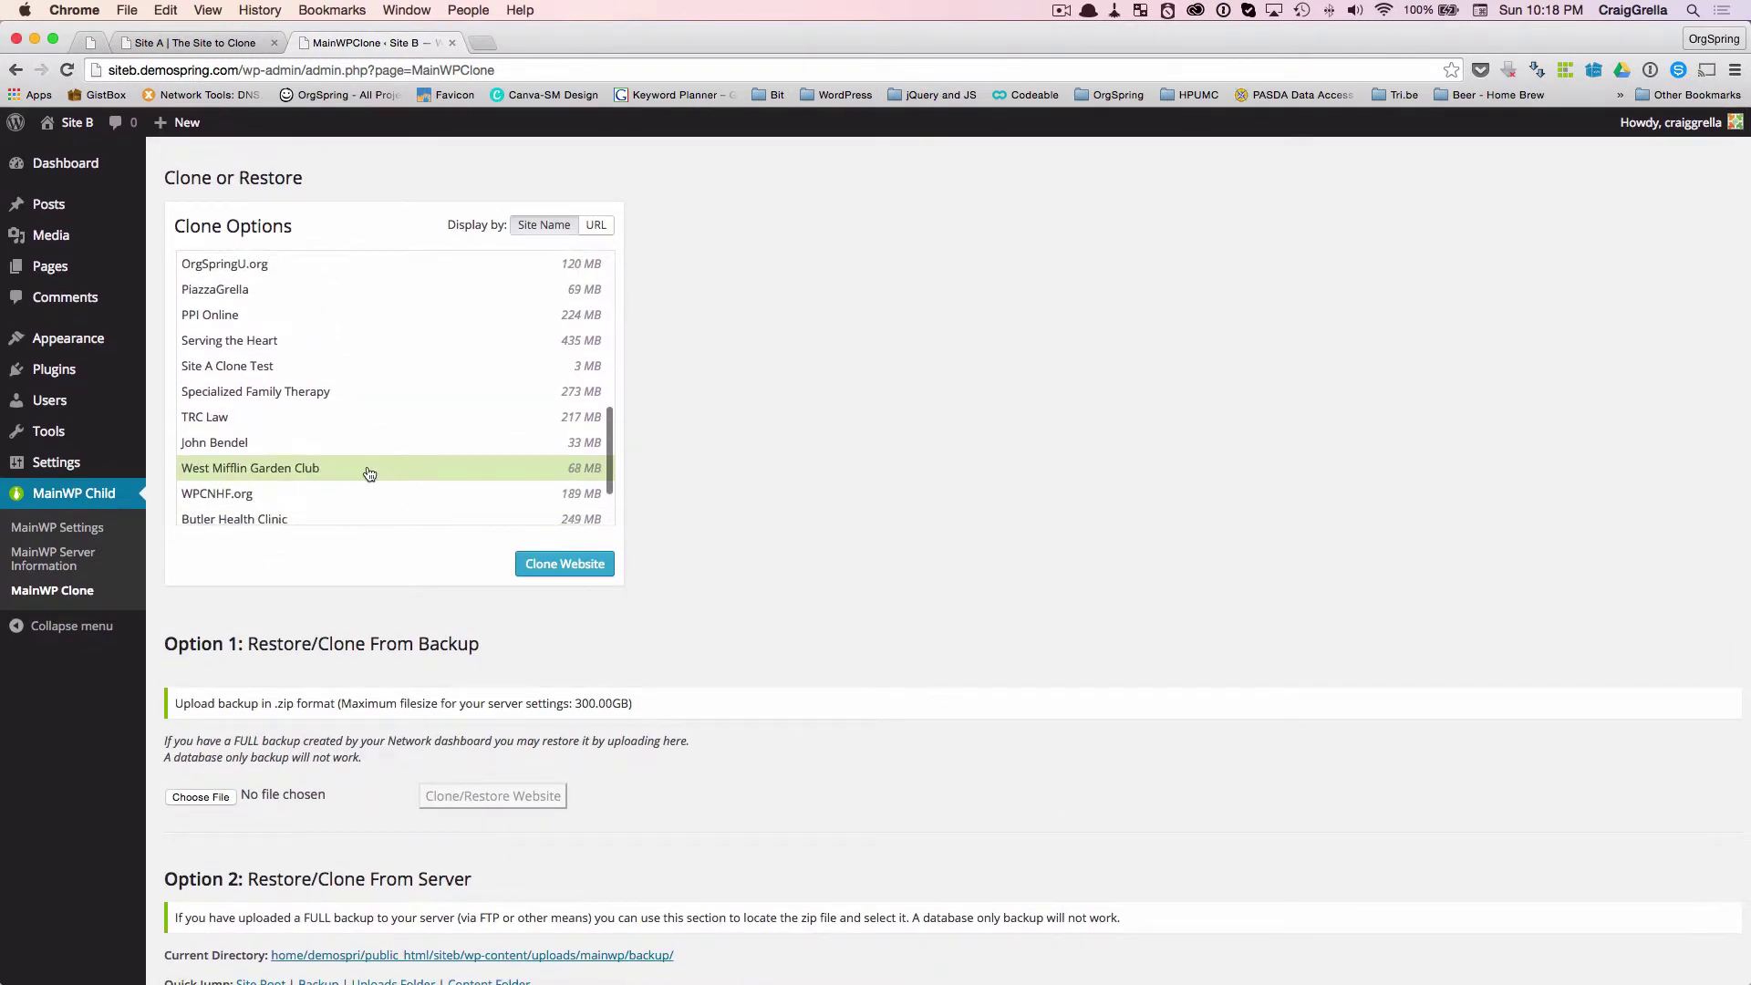
pyautogui.click(234, 367)
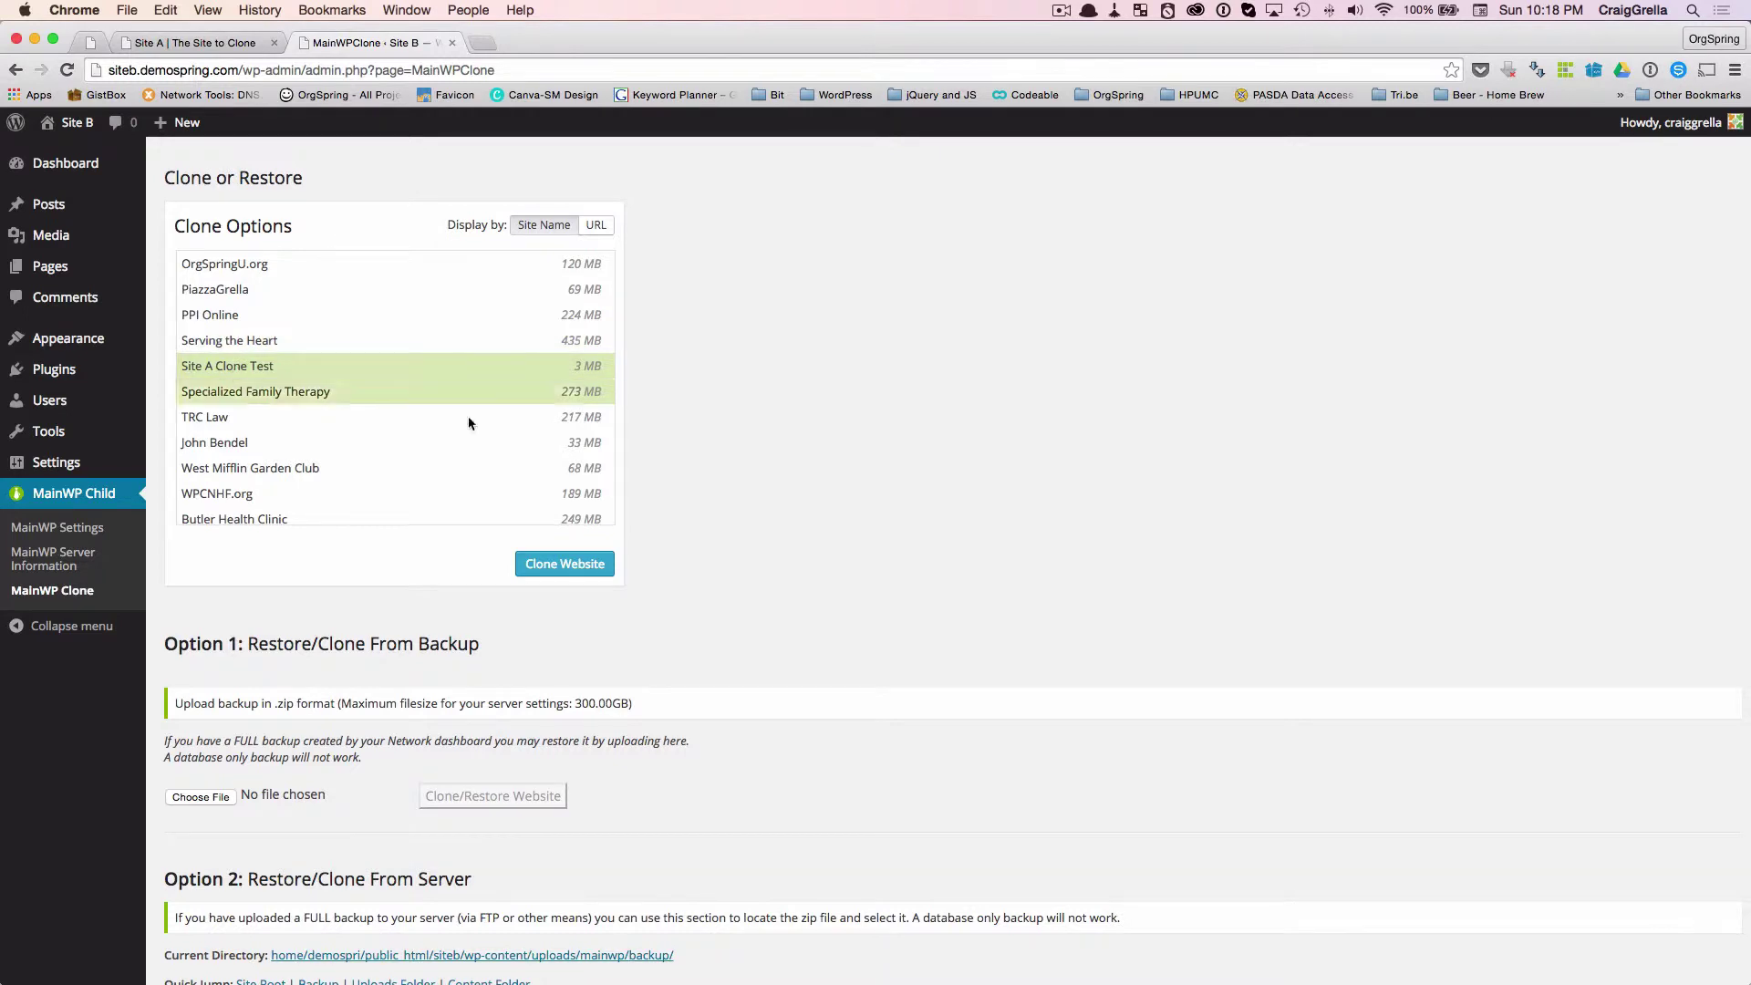
pyautogui.click(565, 564)
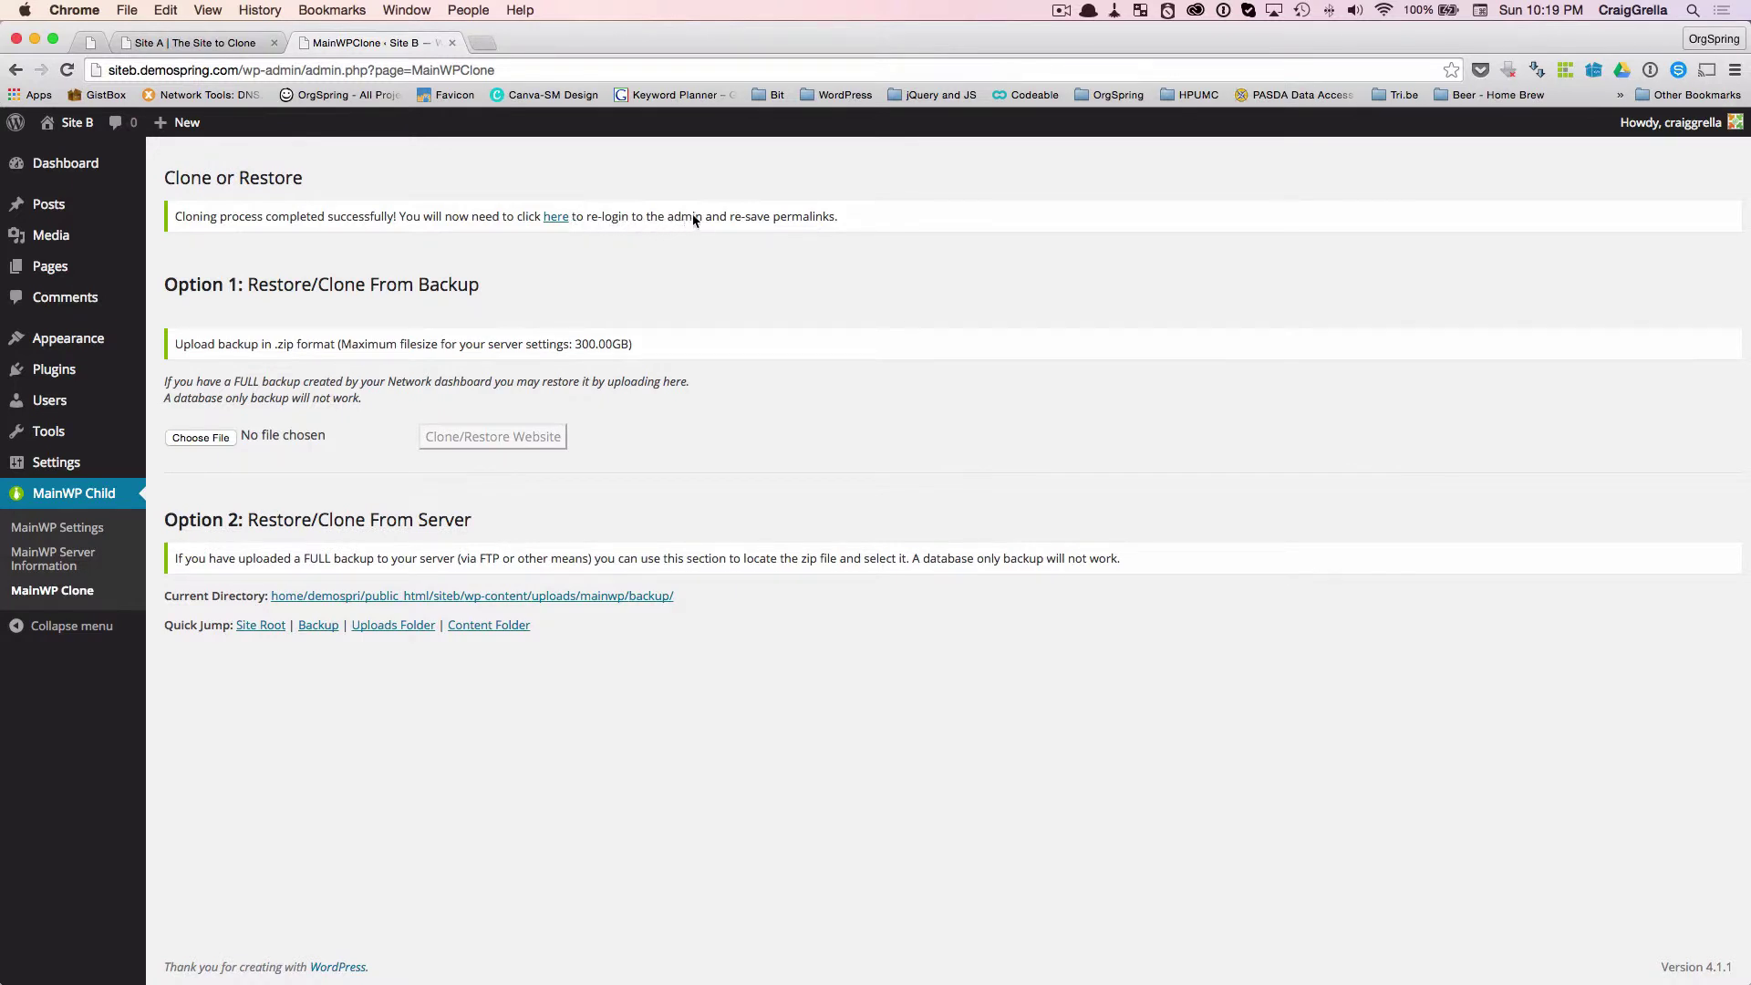
# - Log back in to Site B with the admin username and password, declining the password manager prompt
pyautogui.click(560, 219)
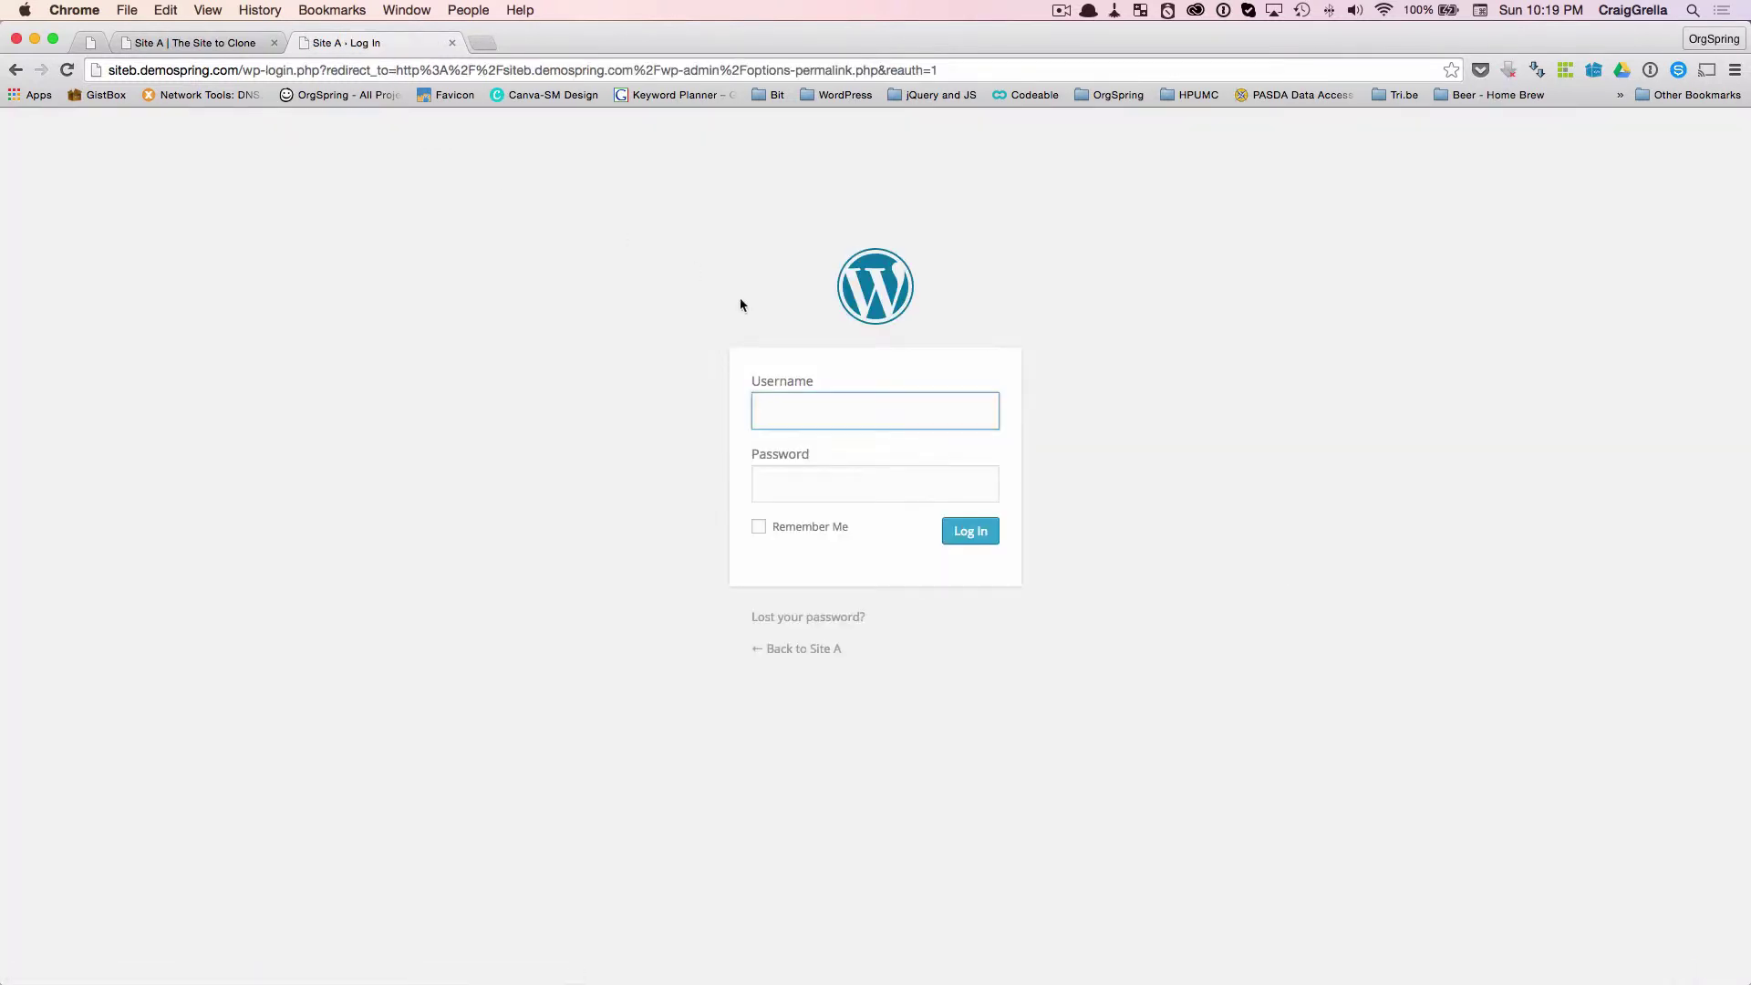
pyautogui.write('craiggrella')
pyautogui.press('Tab')
pyautogui.write('••••••••••')
pyautogui.press('Return')
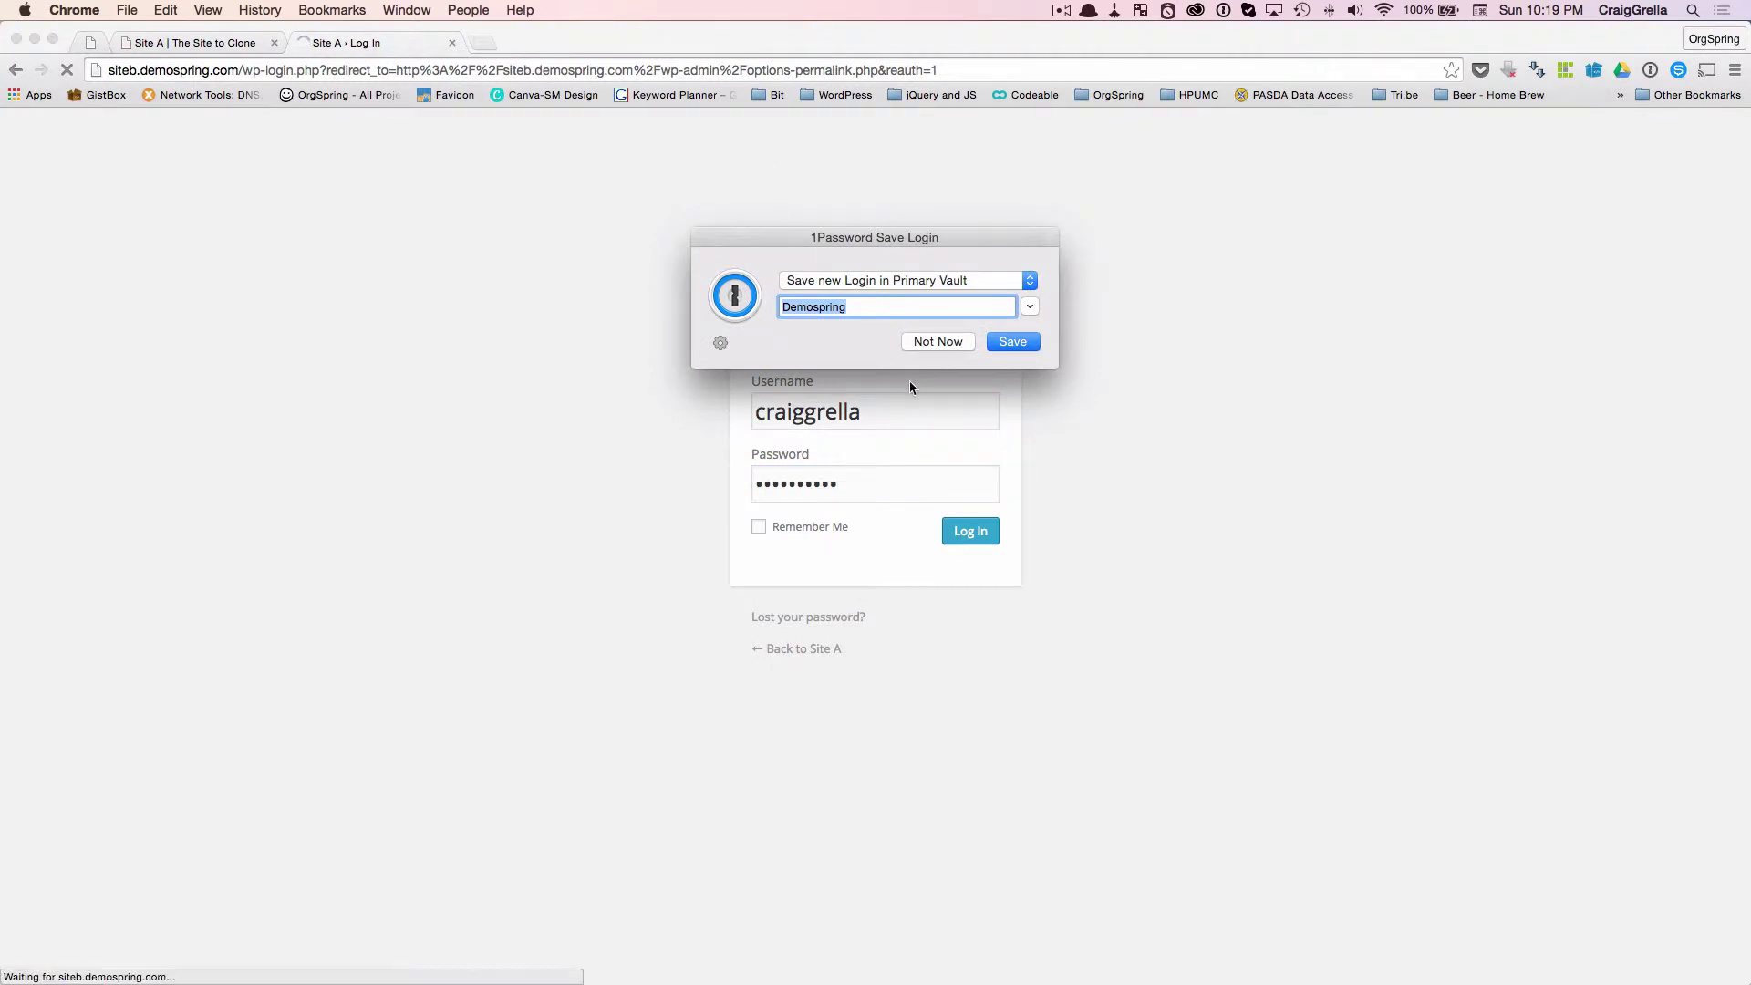
pyautogui.click(936, 343)
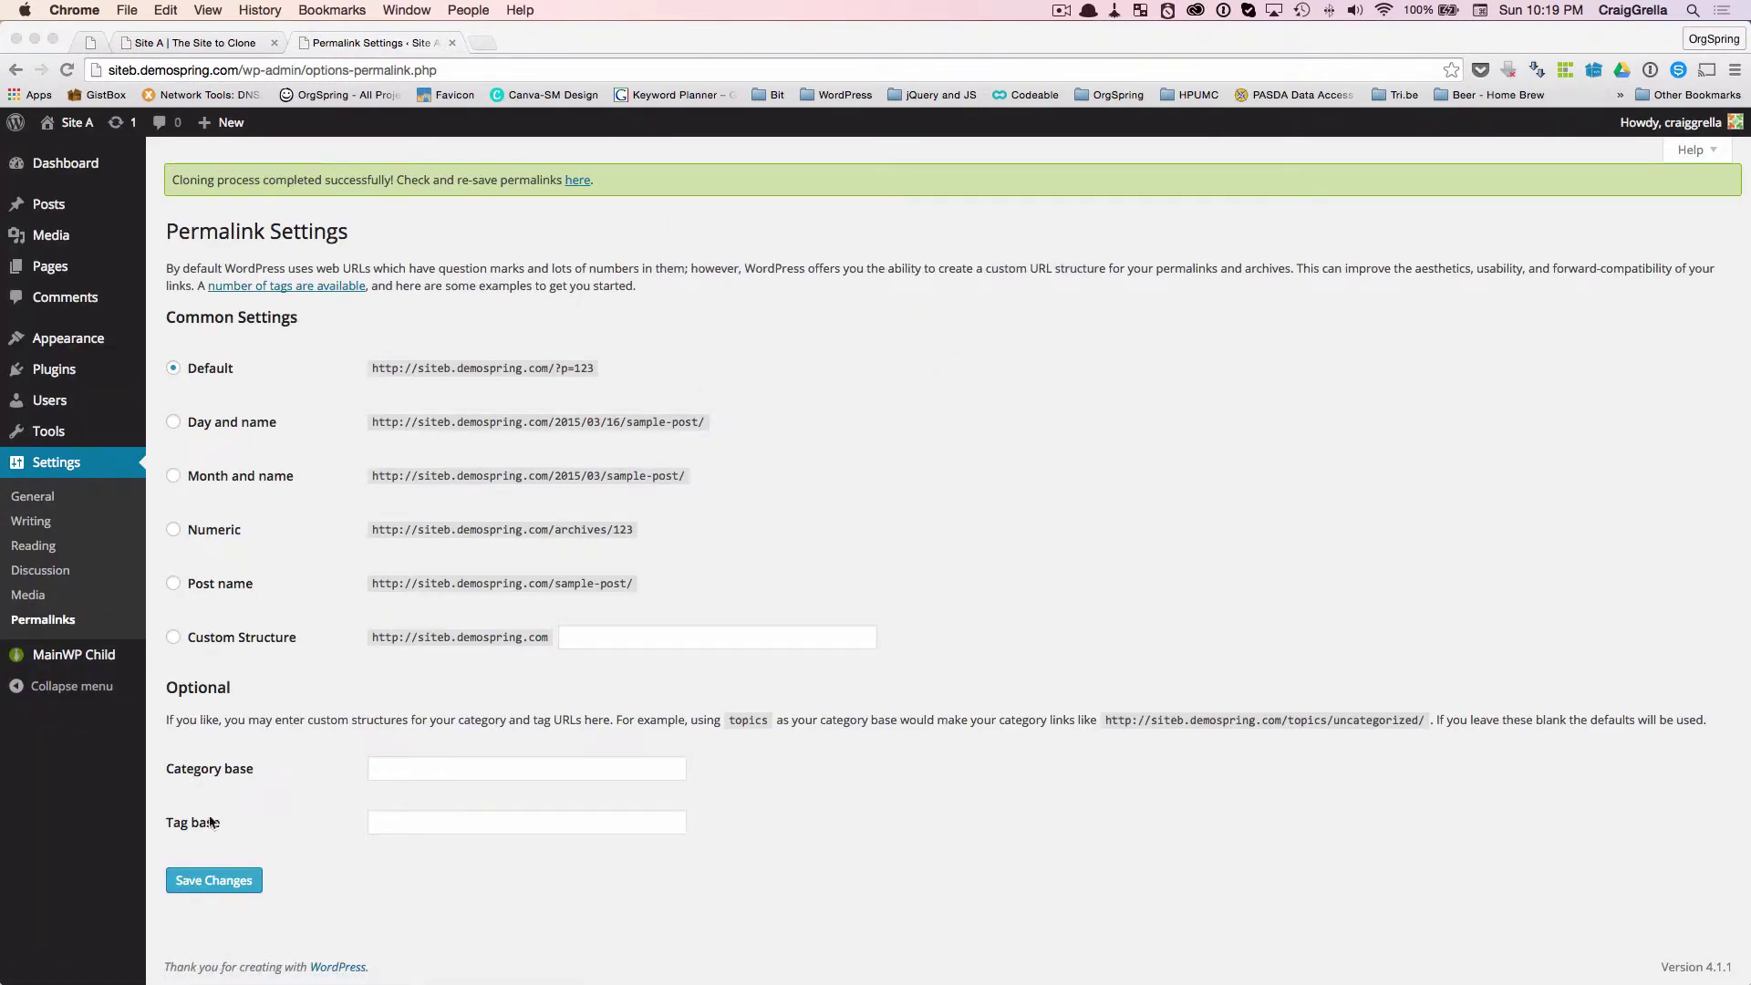
# - Save Site B's permalinks with the Post name structure (/%postname%/)
pyautogui.click(172, 584)
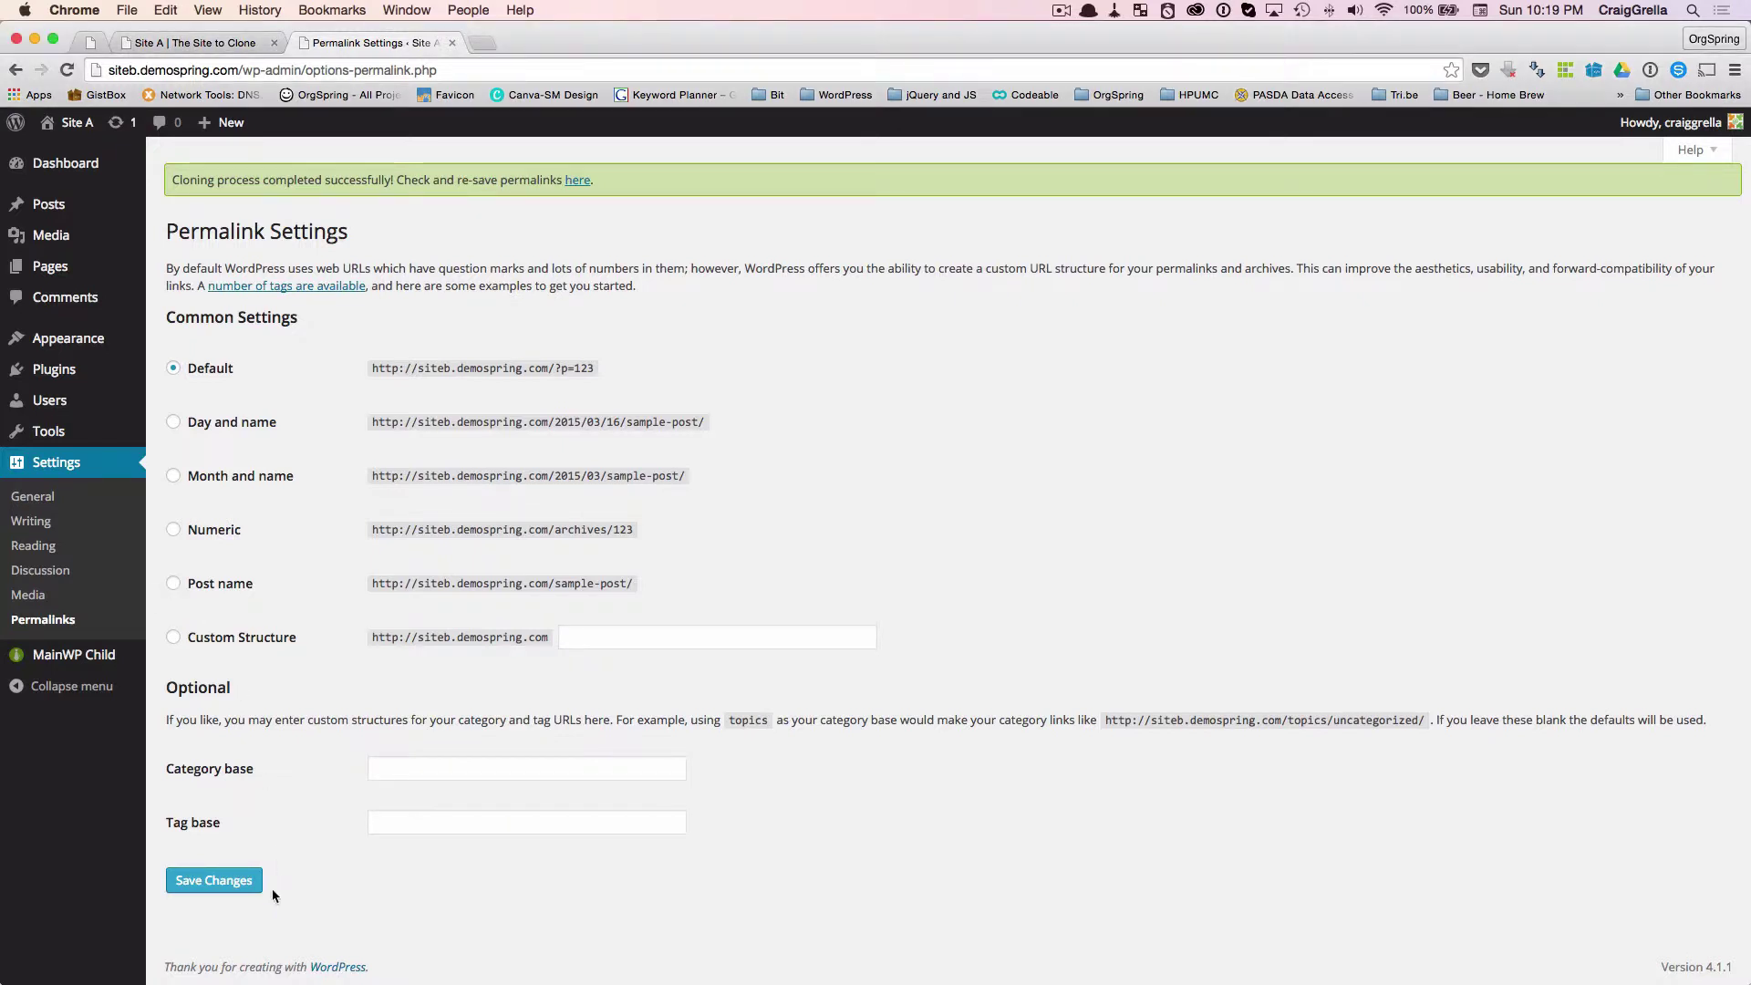
pyautogui.click(172, 585)
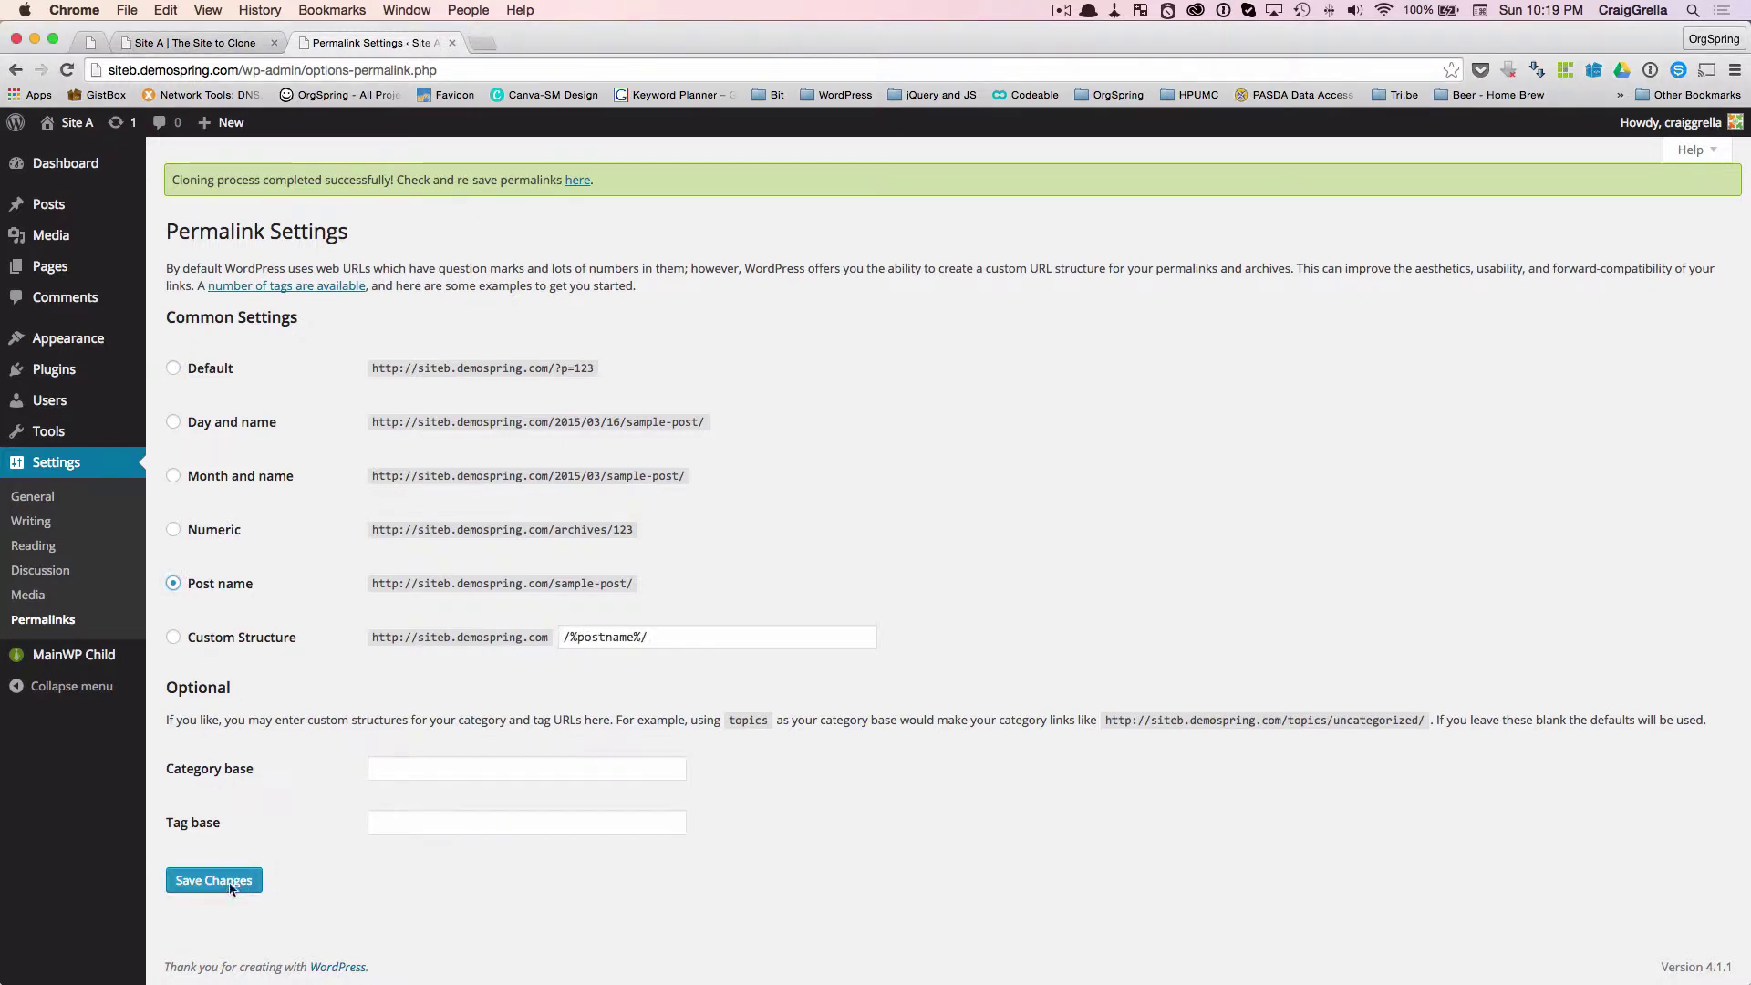
pyautogui.click(228, 877)
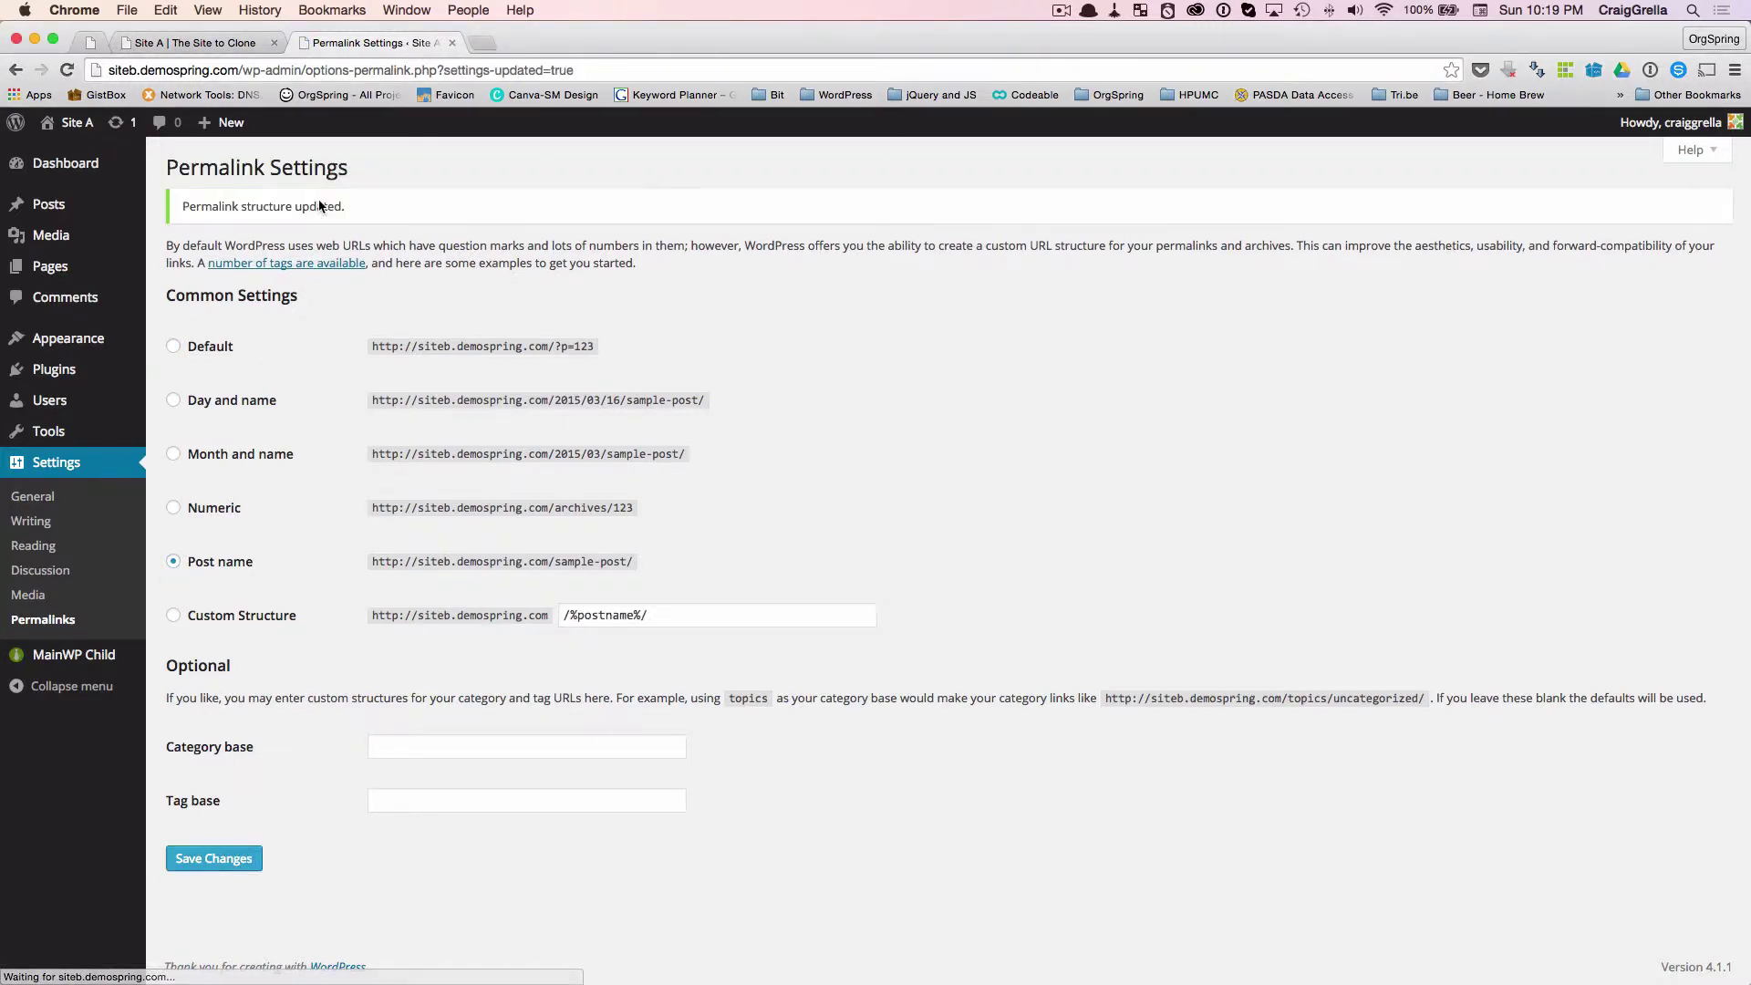
pyautogui.moveTo(79, 137)
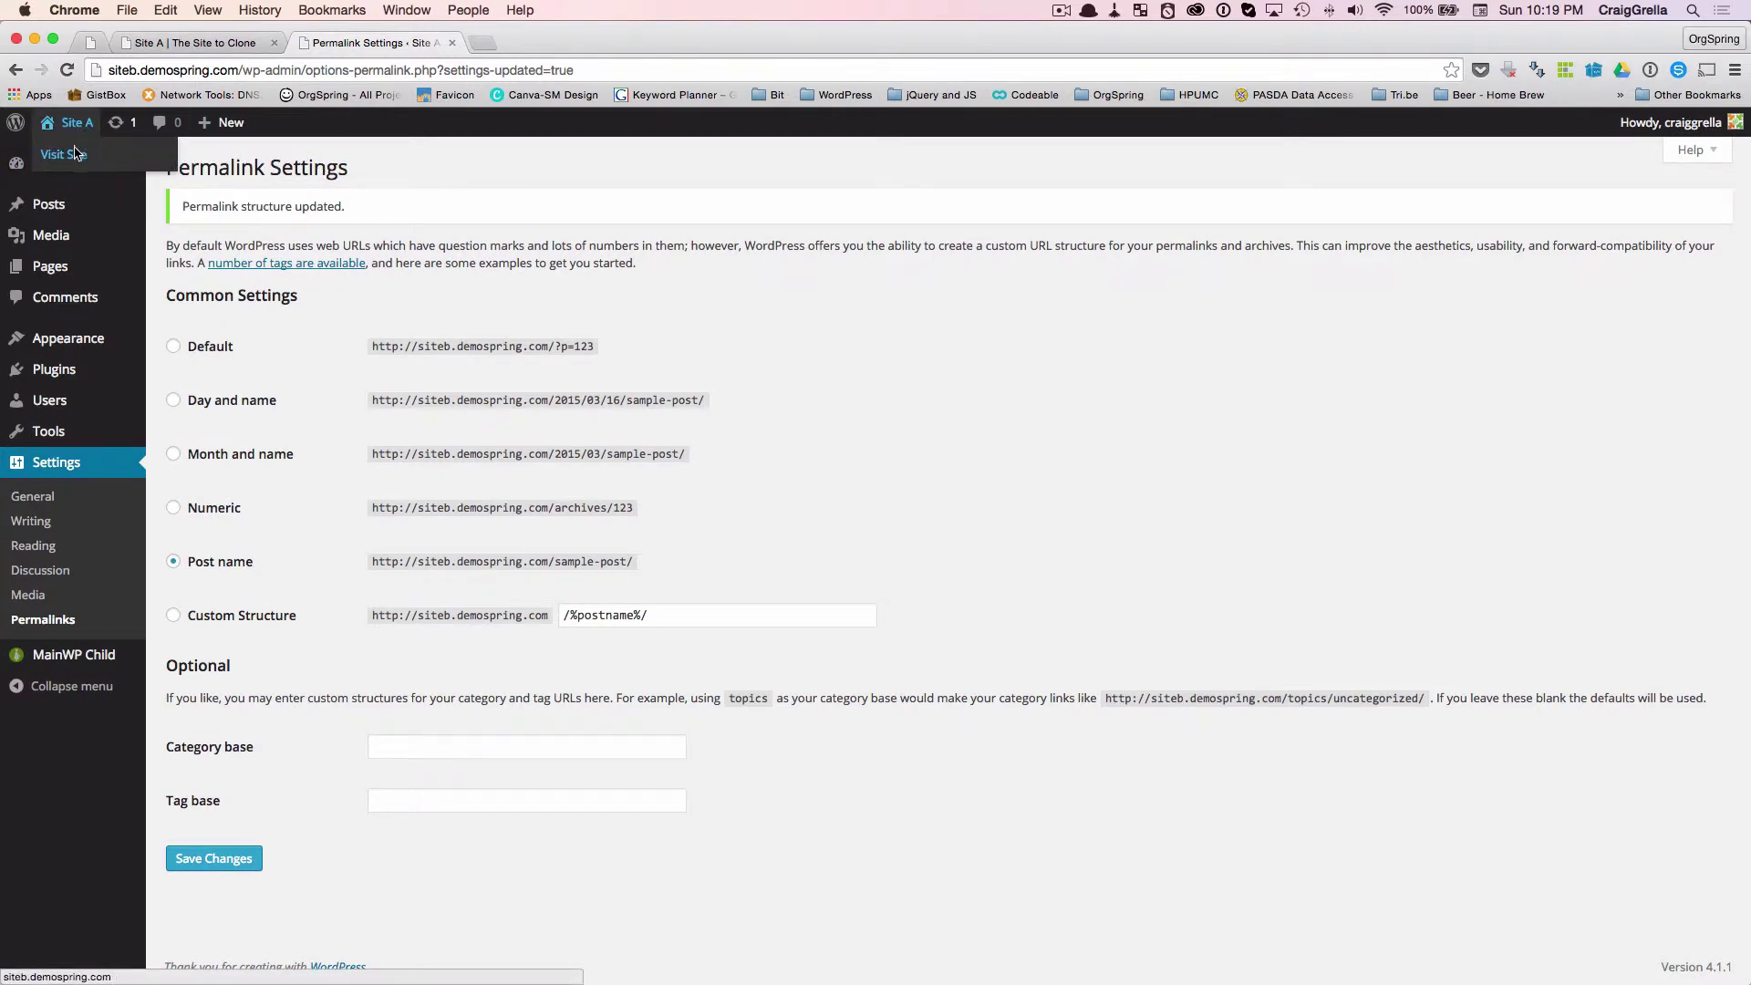
# - Visit Site B's front page from the admin bar and compare it with Site A's original front page
pyautogui.keyDown('super'); pyautogui.click(77, 154); pyautogui.keyUp('super')
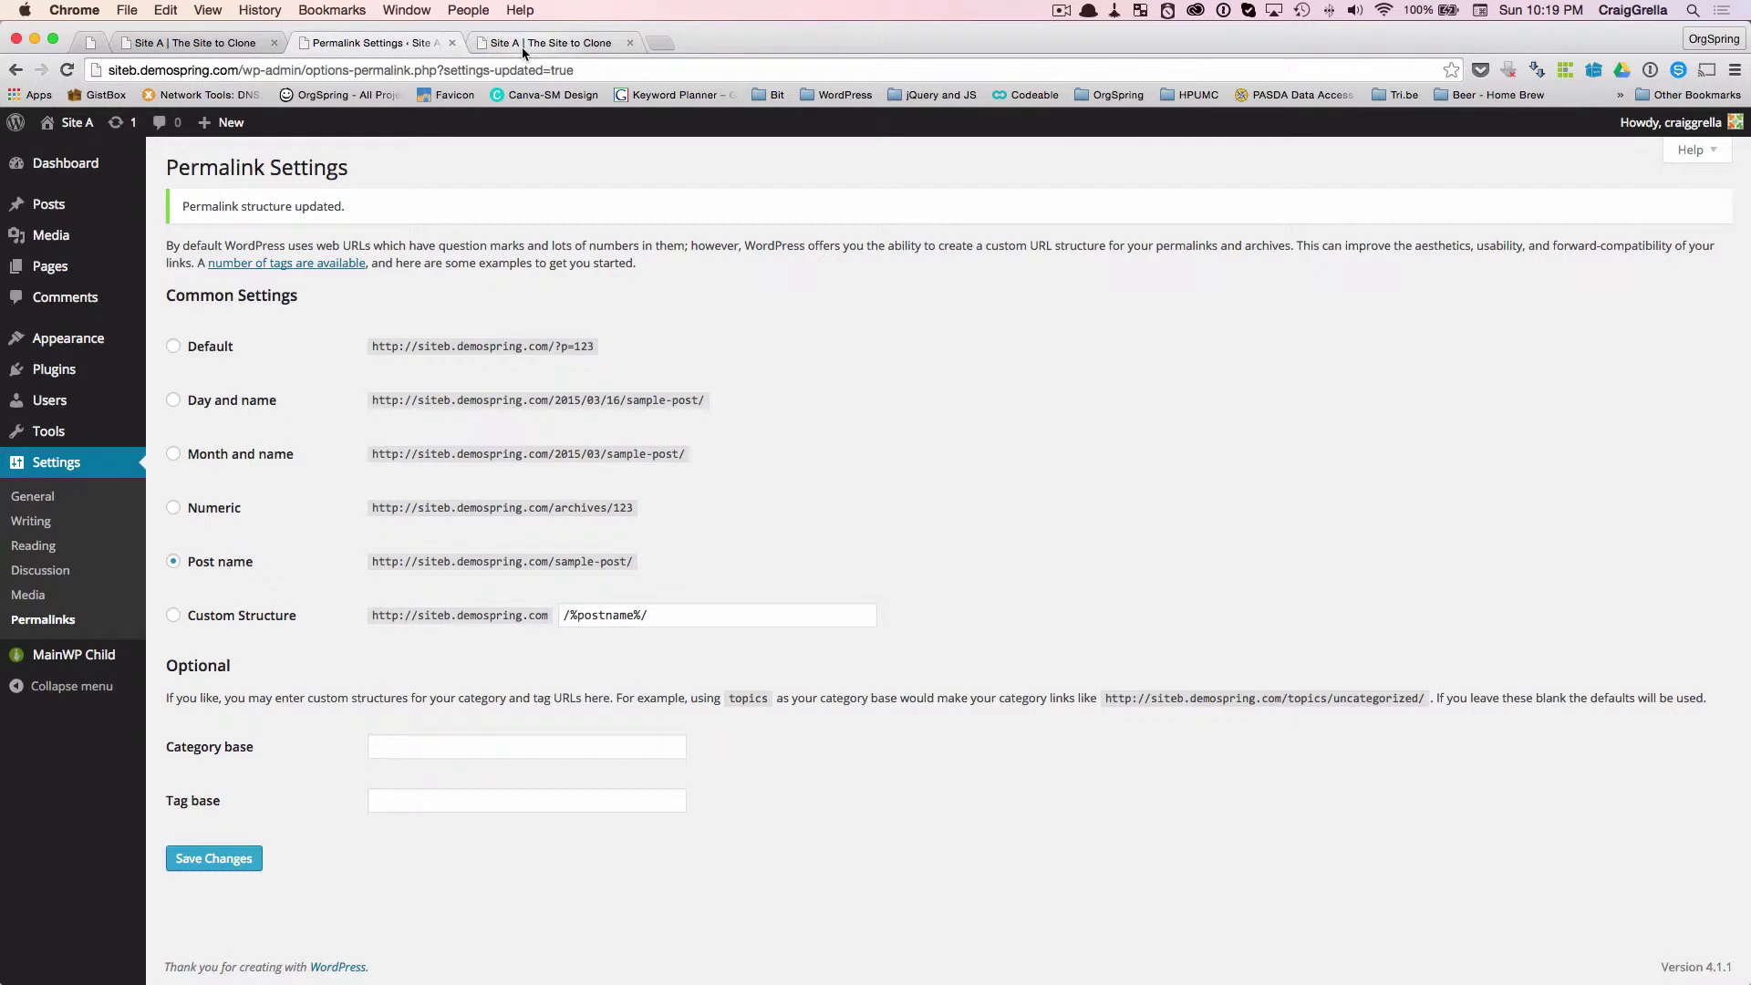
pyautogui.moveTo(78, 143)
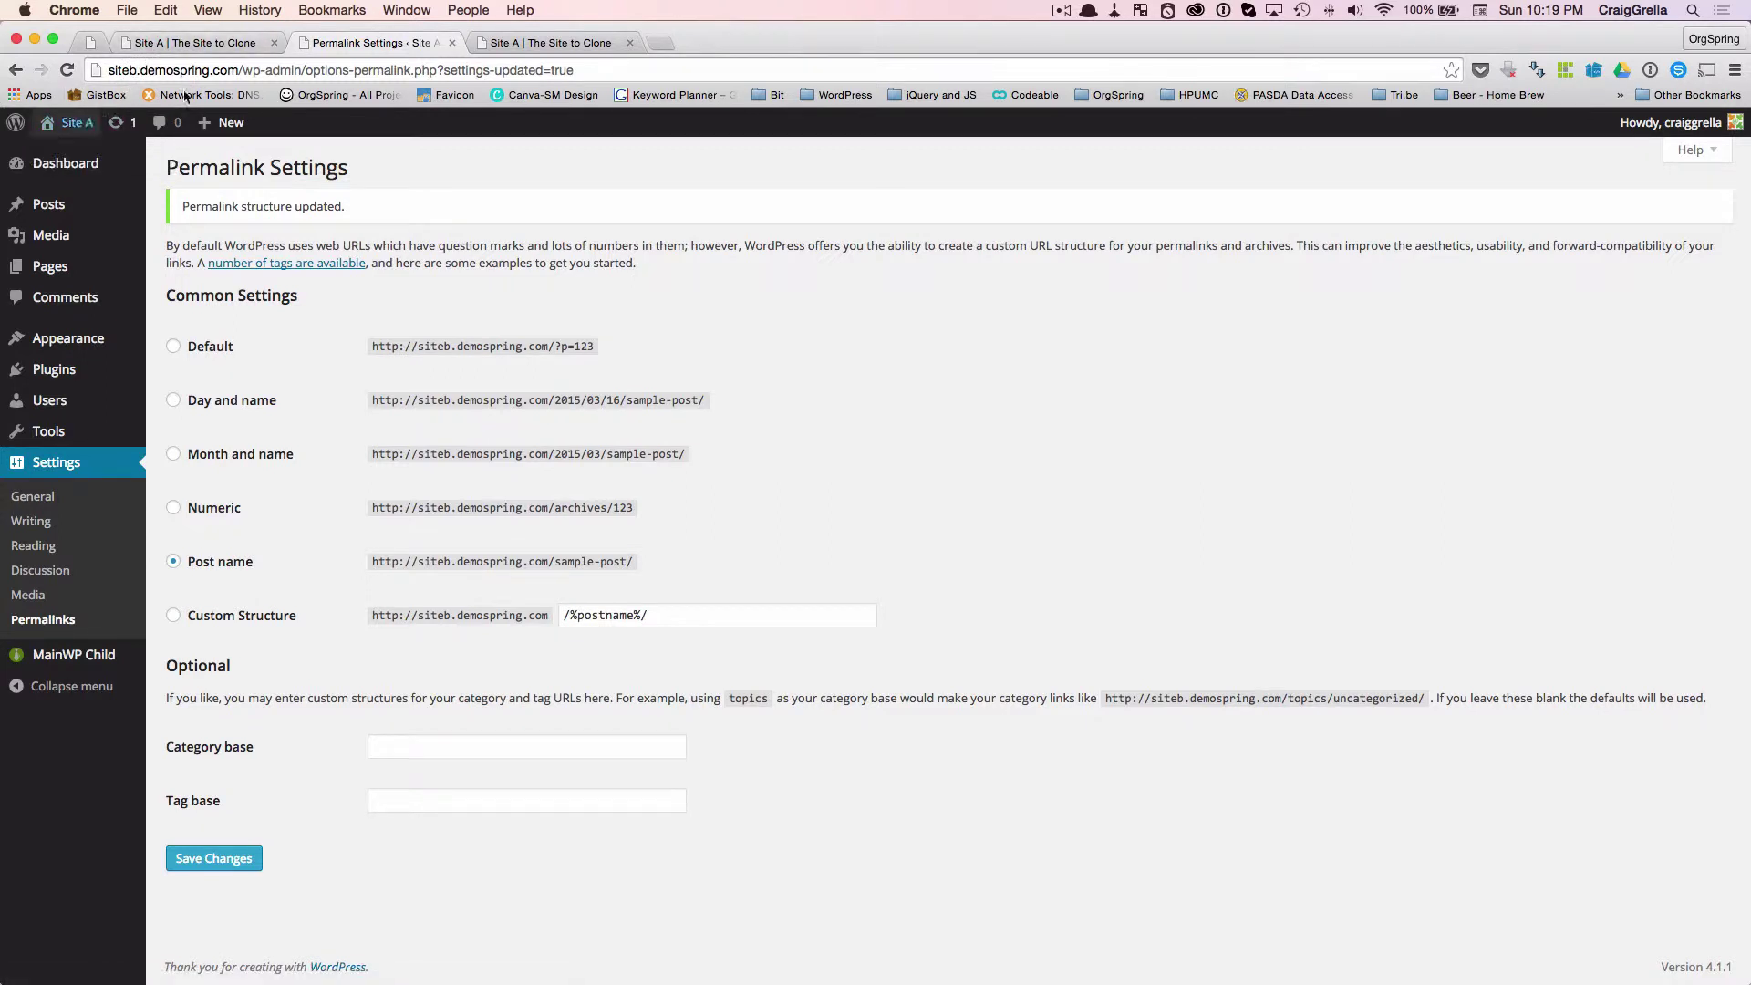
pyautogui.click(560, 42)
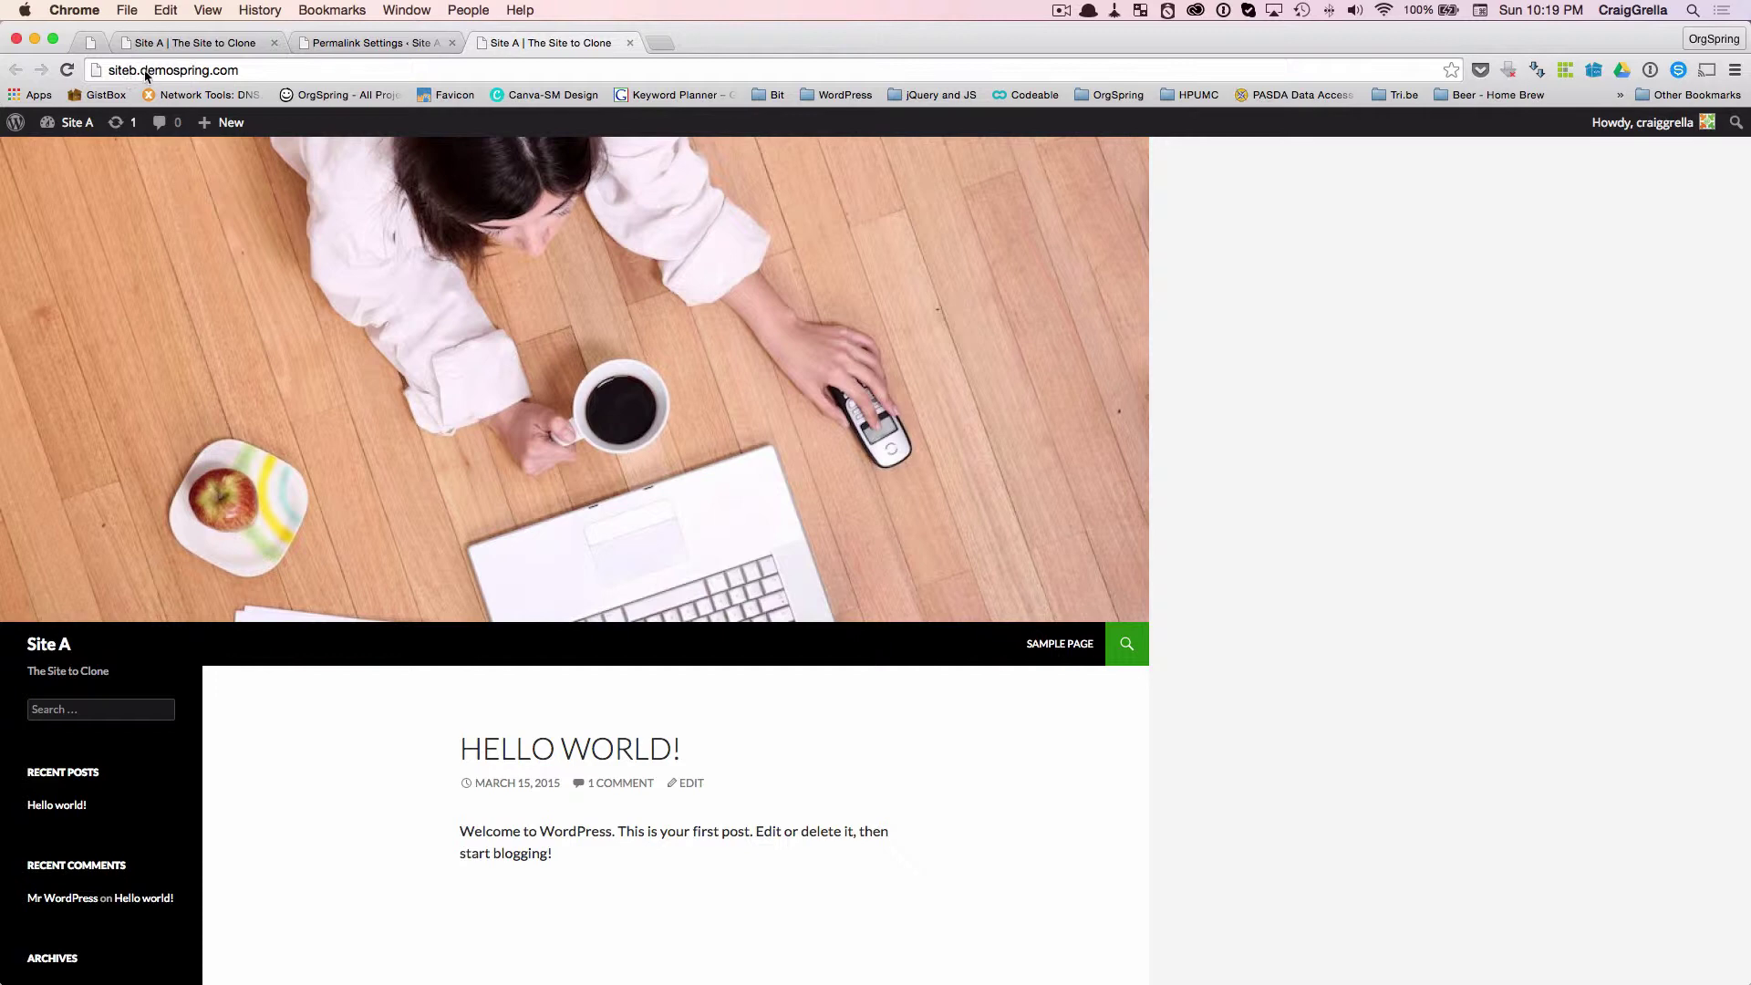
pyautogui.click(233, 47)
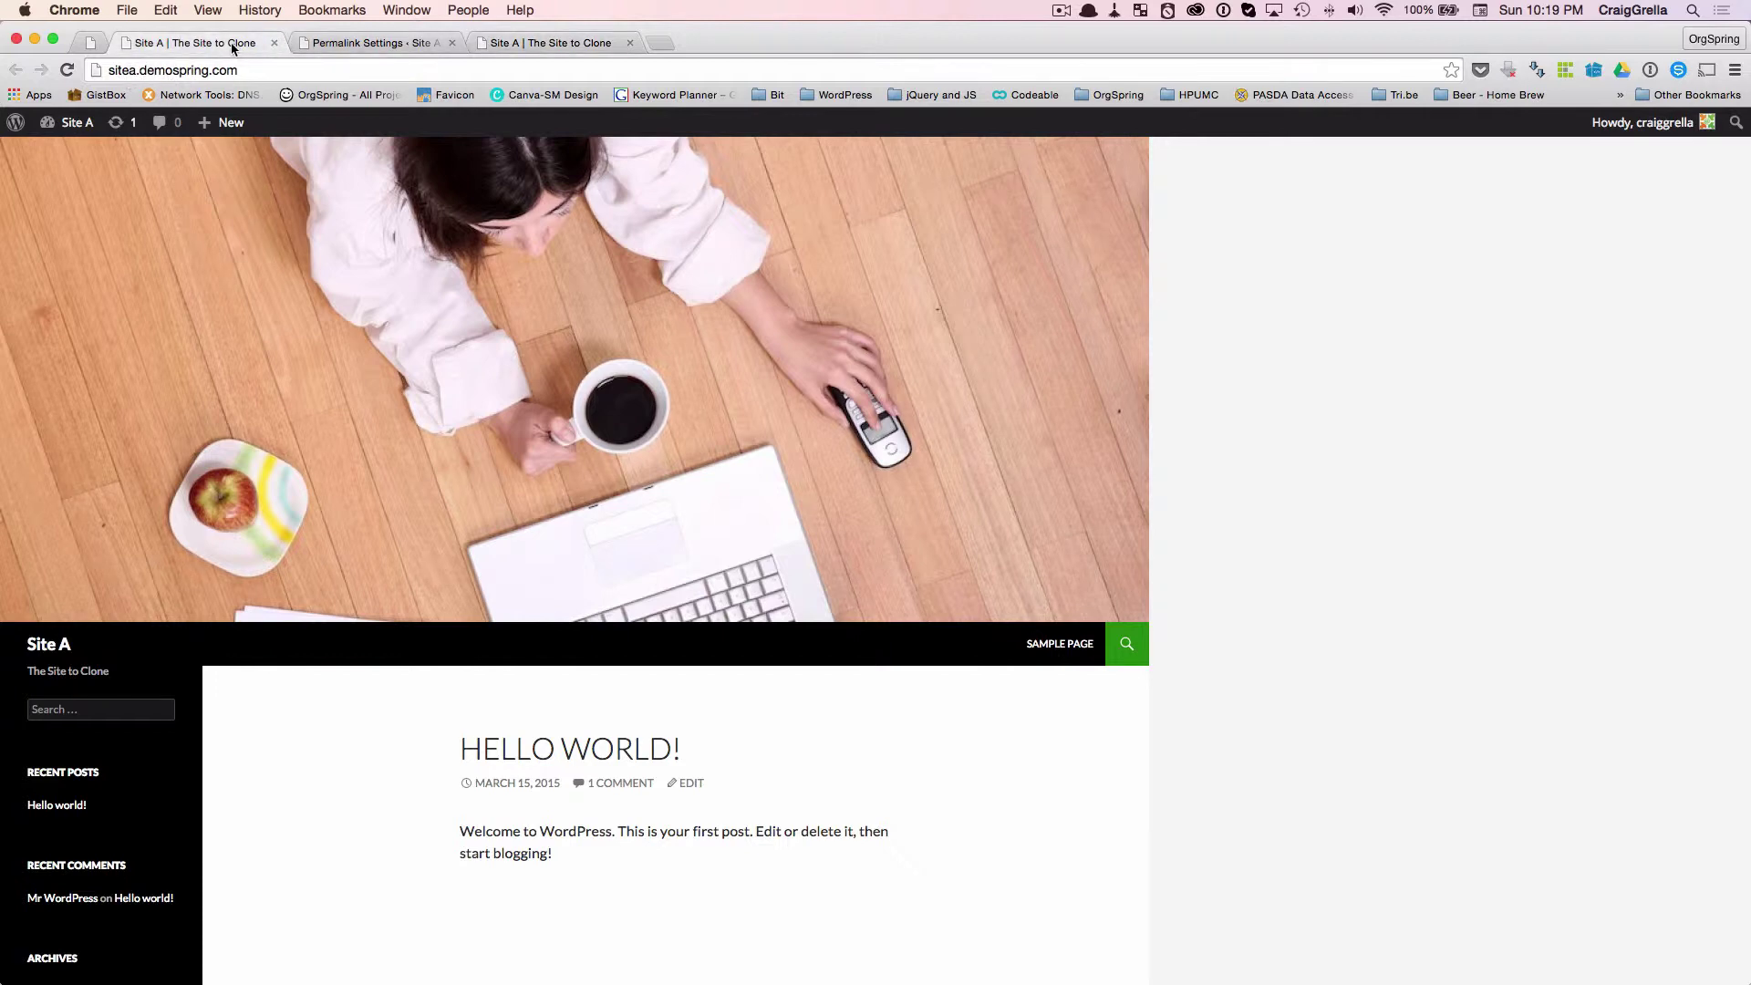
pyautogui.click(141, 72)
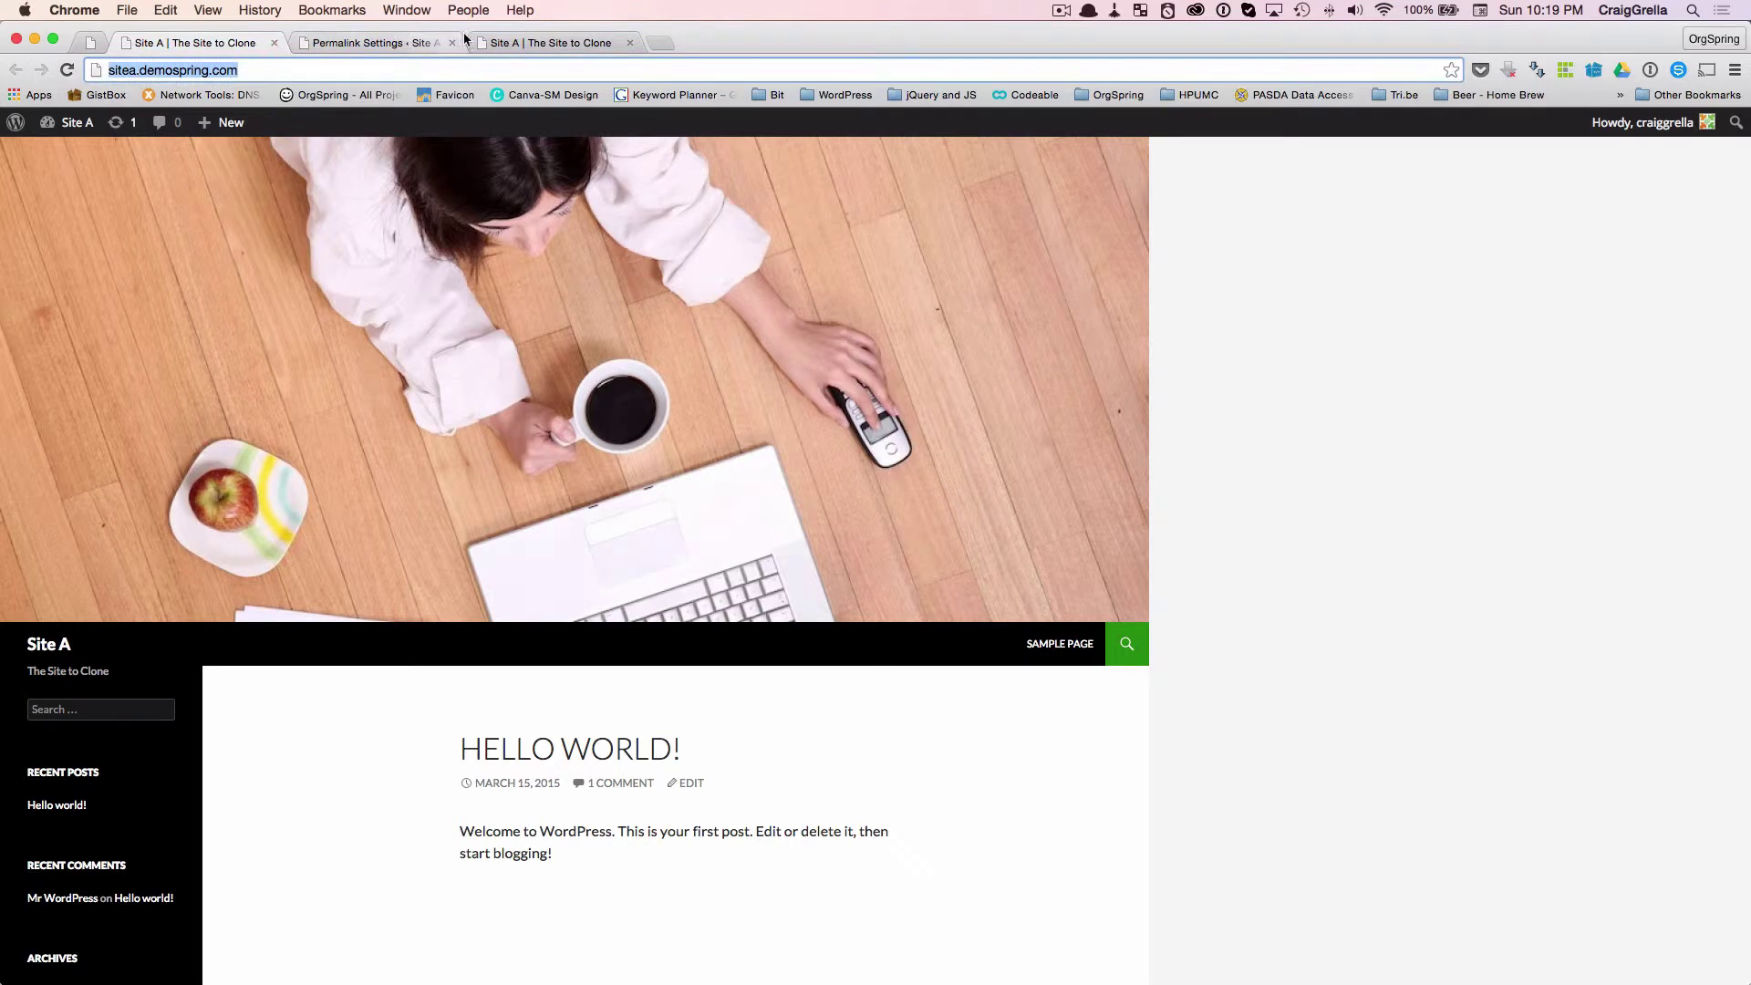
pyautogui.click(526, 46)
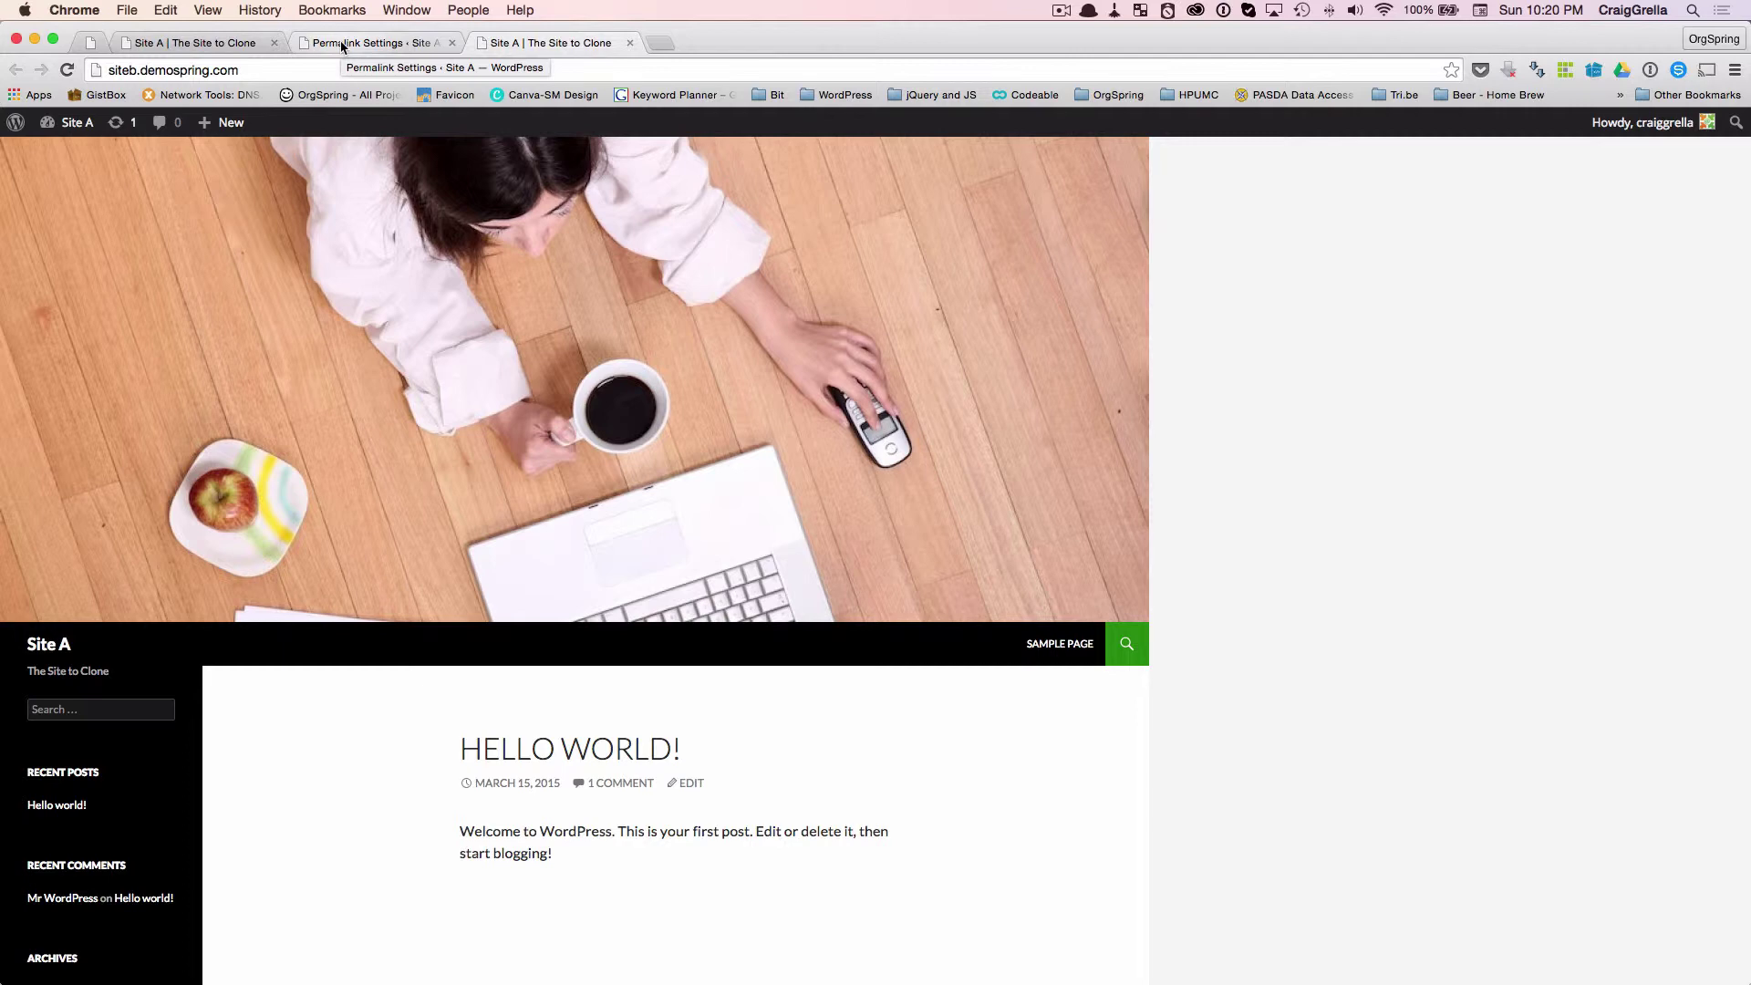
# - Return to Site B's admin, open MainWP Child > MainWP Clone, and browse the clone options list
pyautogui.click(228, 46)
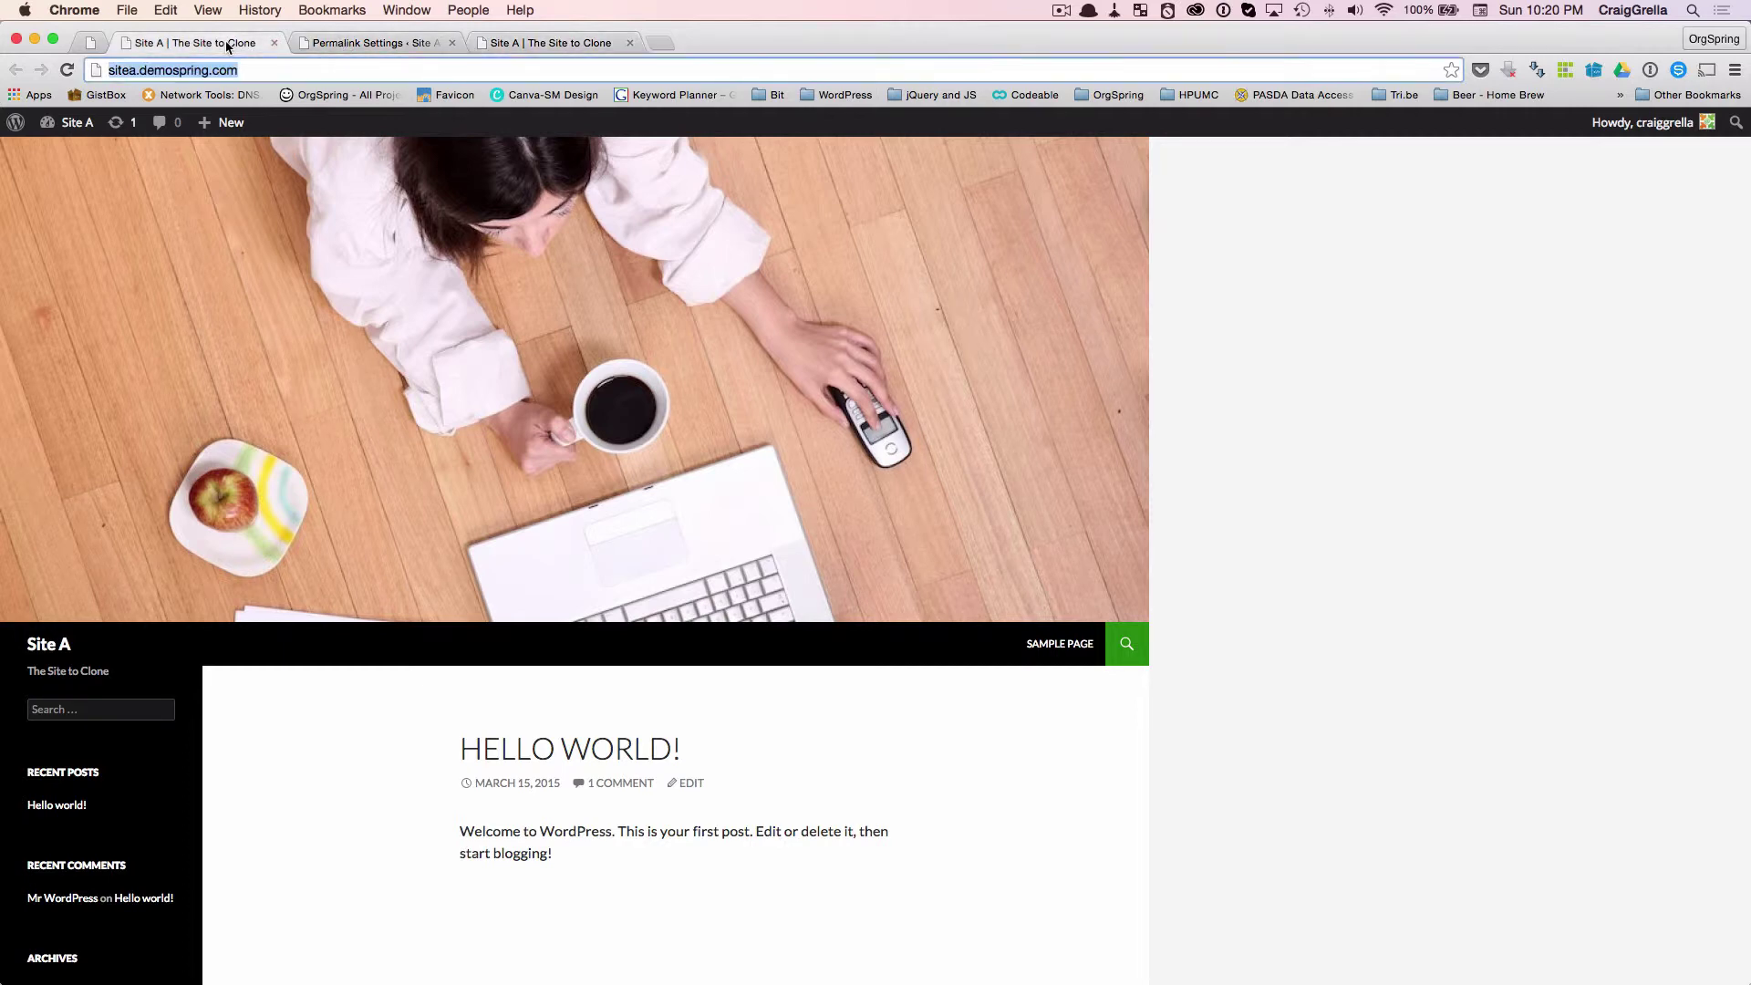
pyautogui.click(319, 46)
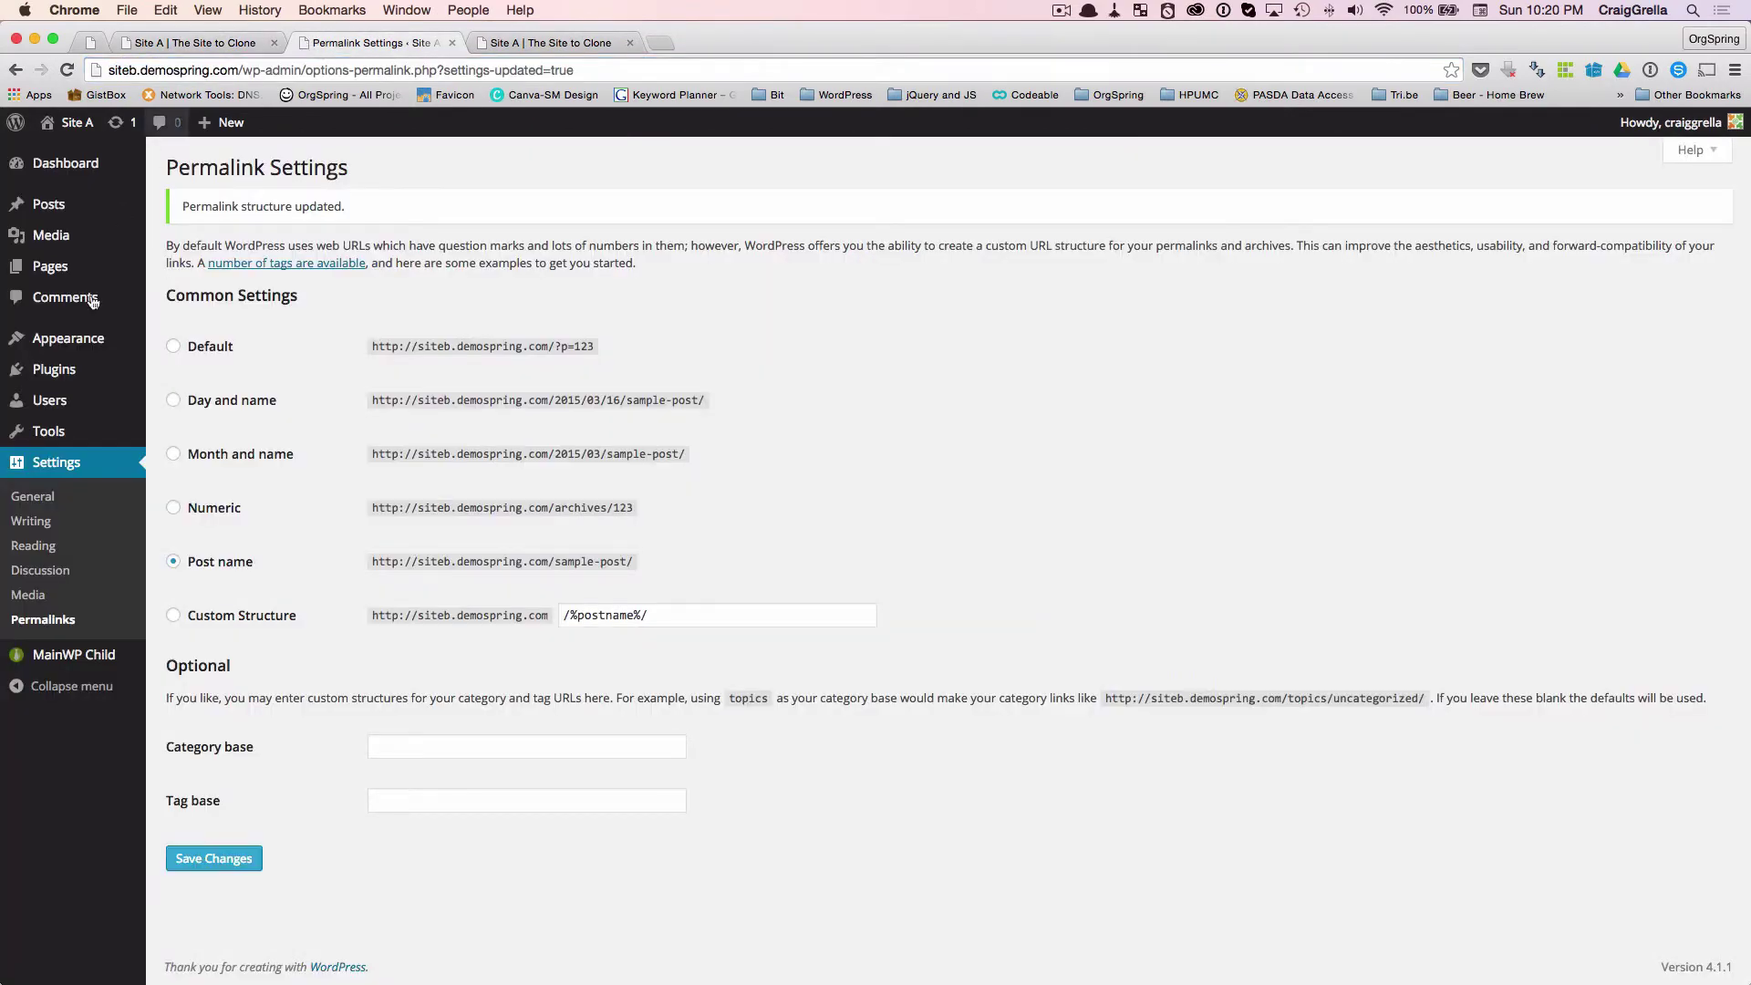
pyautogui.moveTo(68, 659)
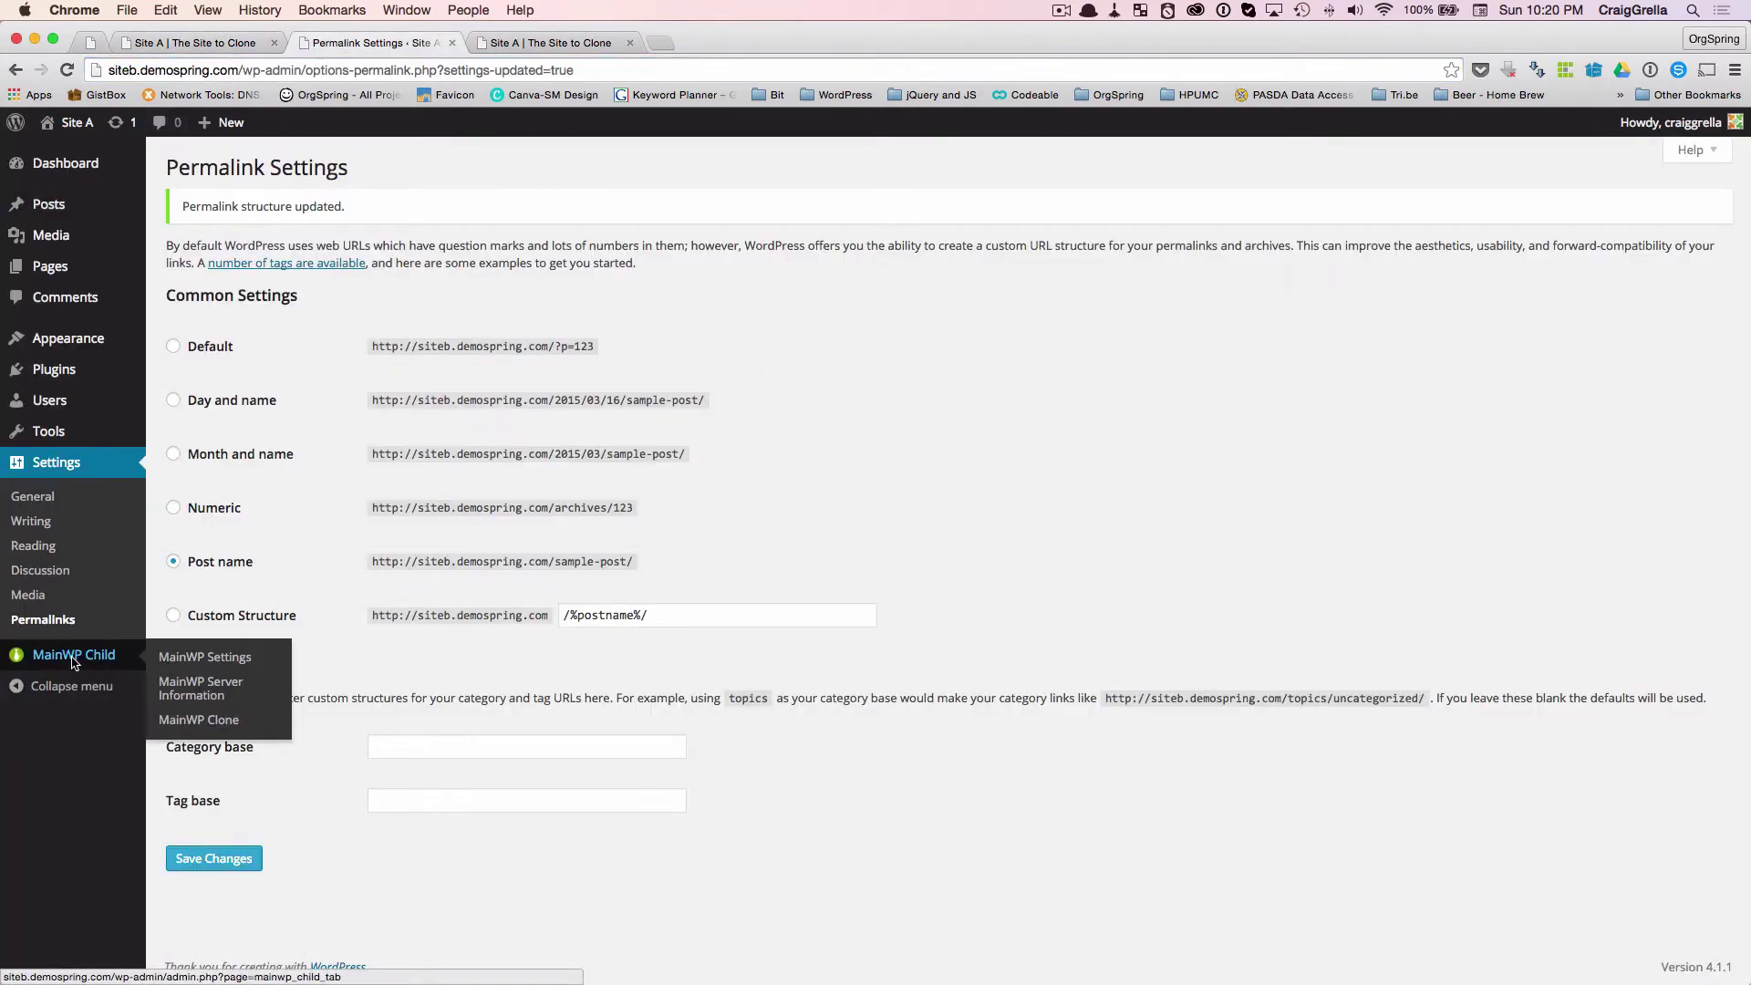
pyautogui.click(191, 730)
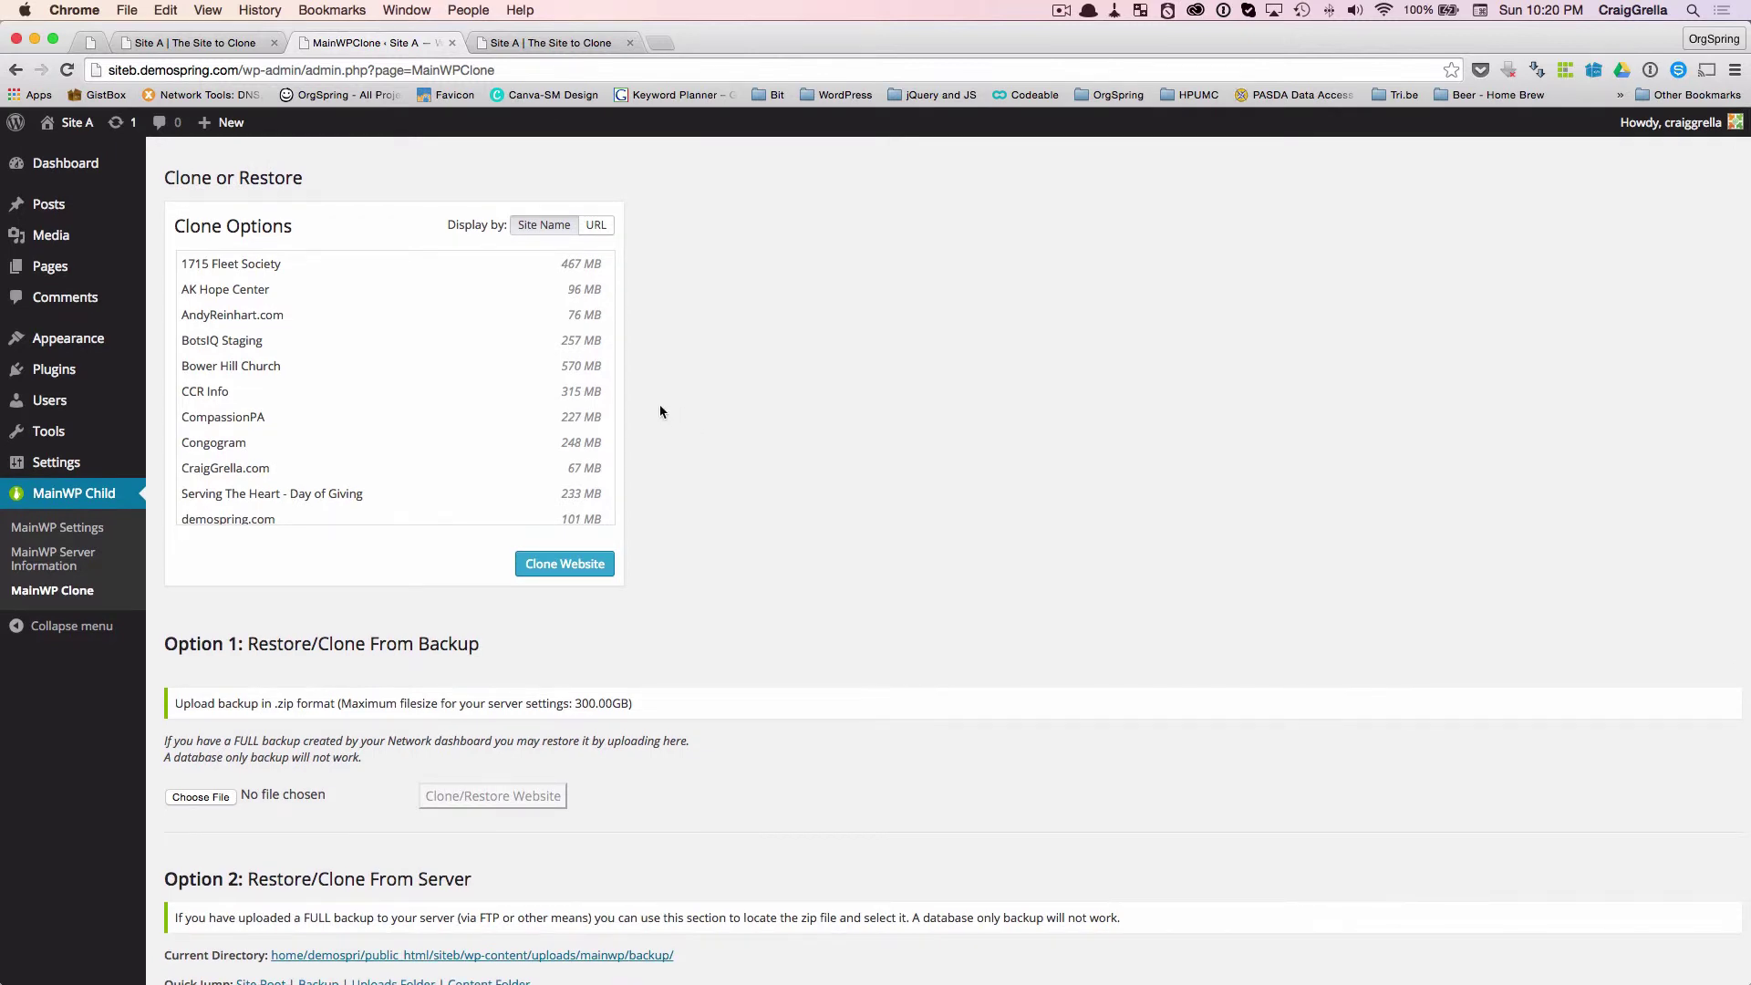
pyautogui.click(602, 370)
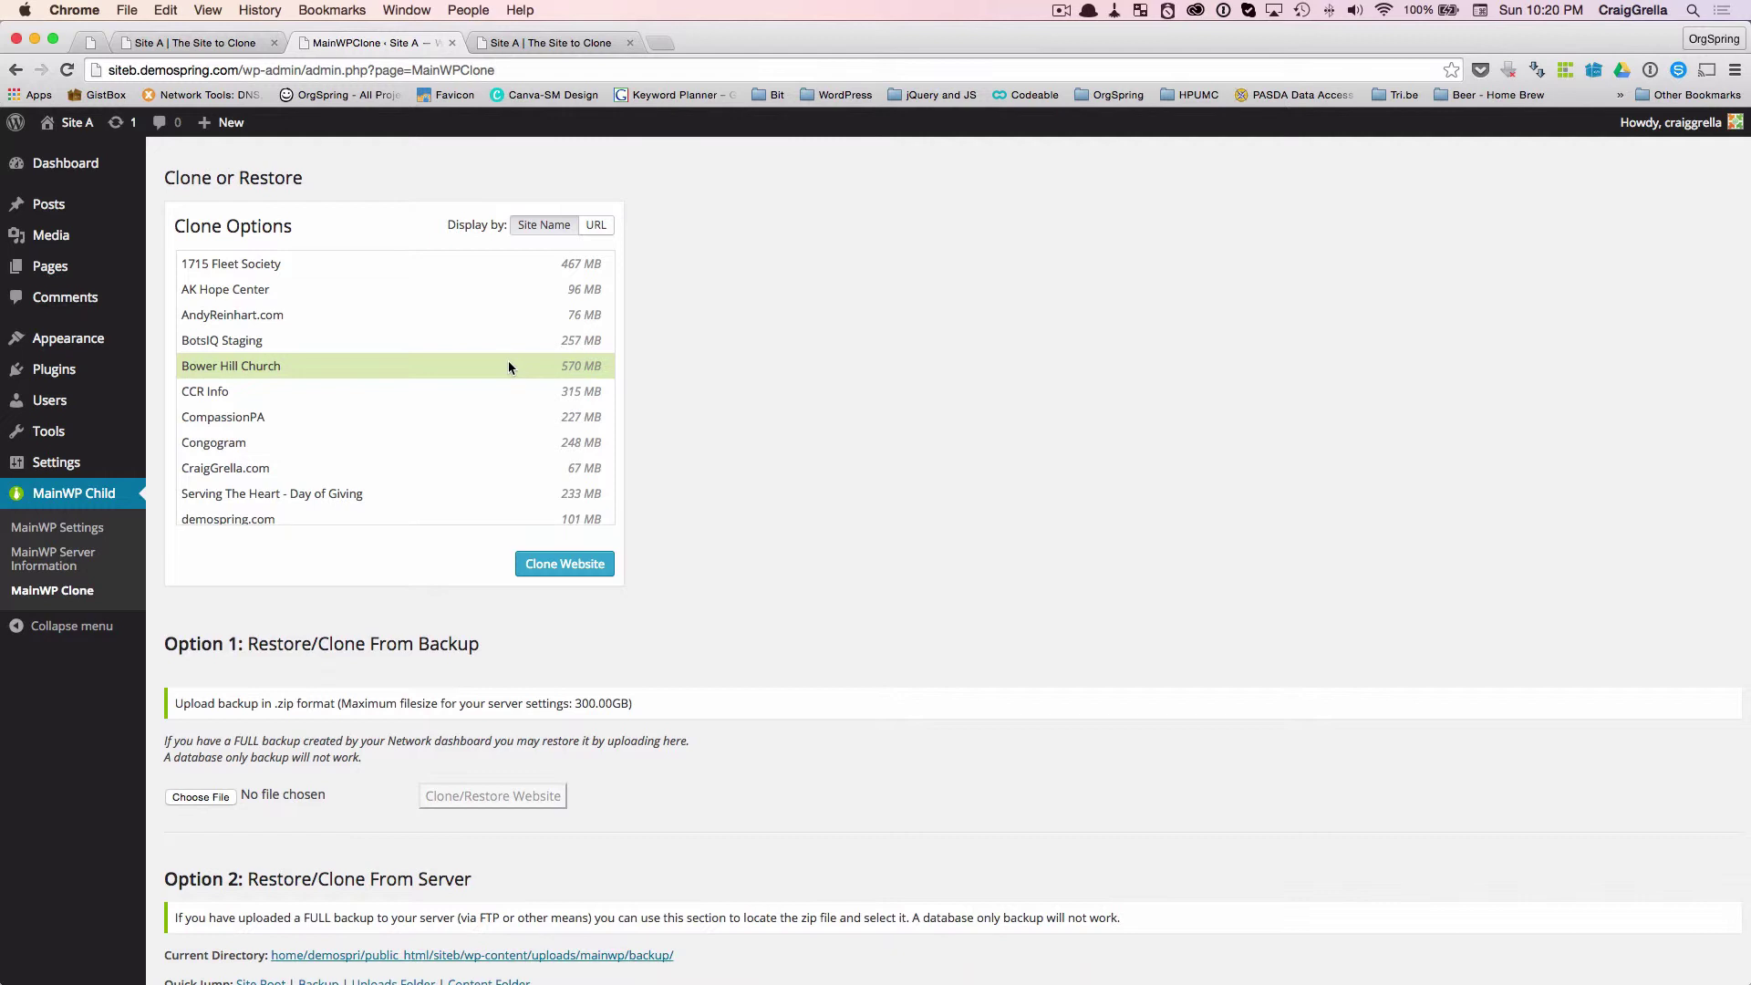
pyautogui.scroll(-3, 579, 368)
pyautogui.scroll(-1, 581, 372)
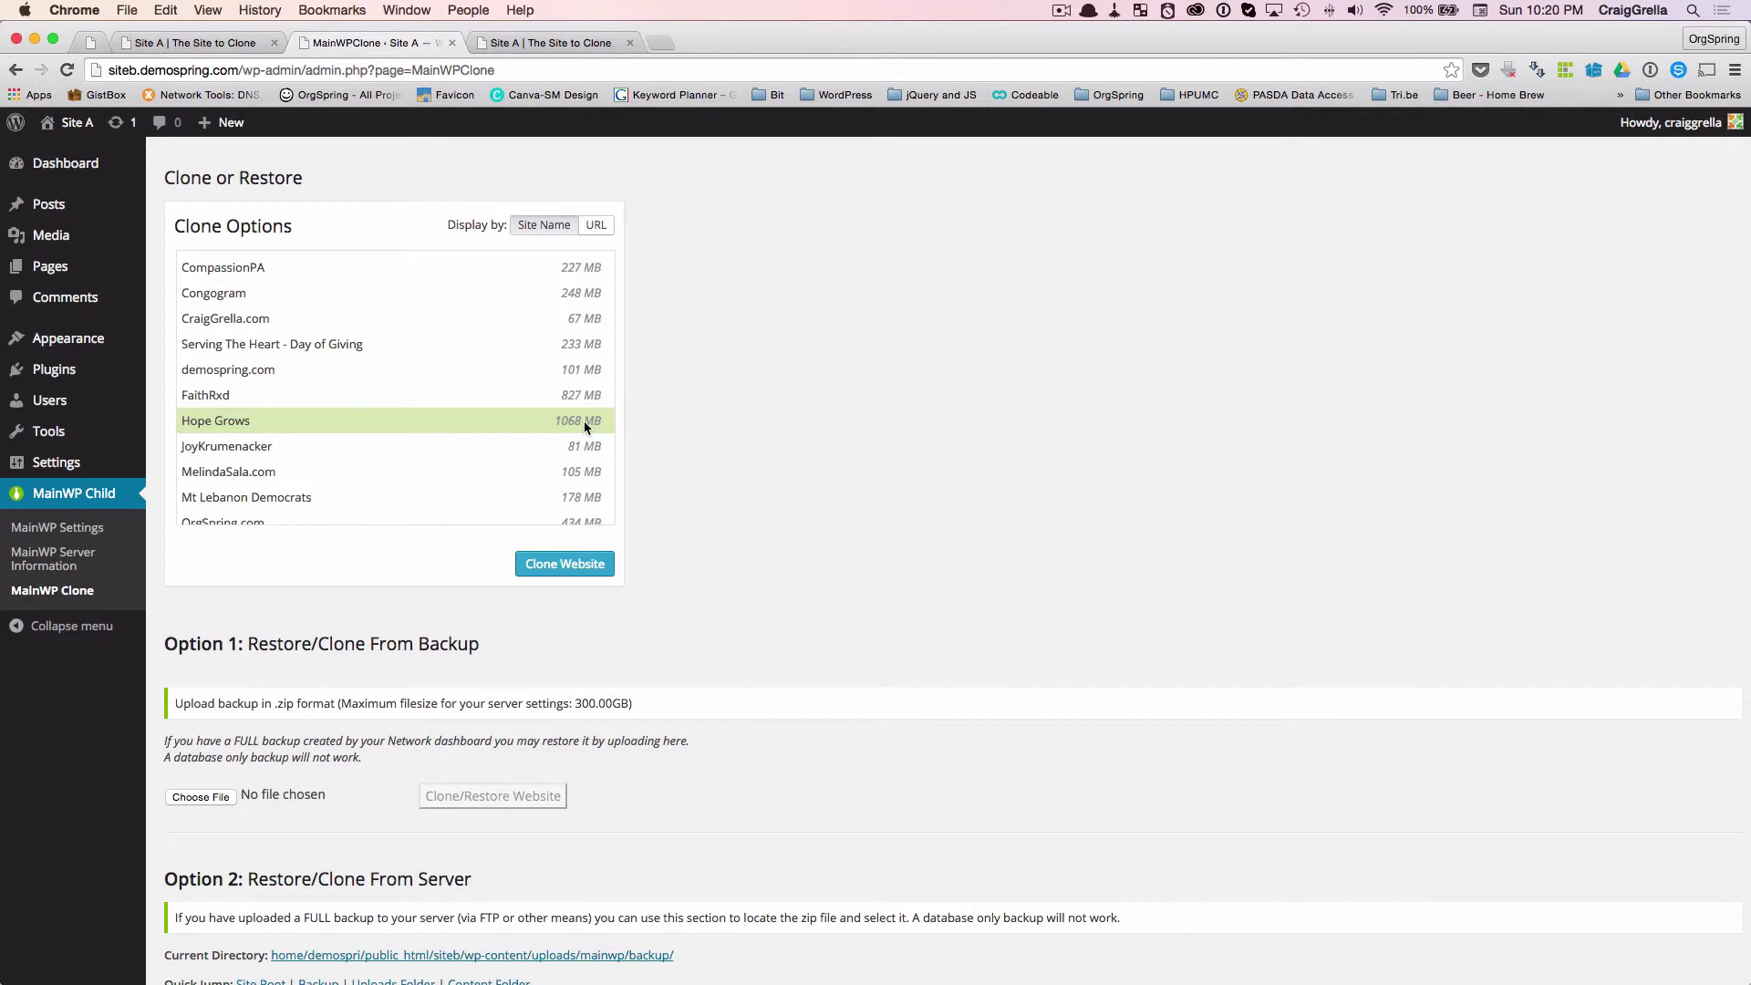
# - Select Hope Grows (1068 MB) in Clone Options and review the backup upload and restore sections
pyautogui.click(584, 420)
pyautogui.scroll(-2, 898, 433)
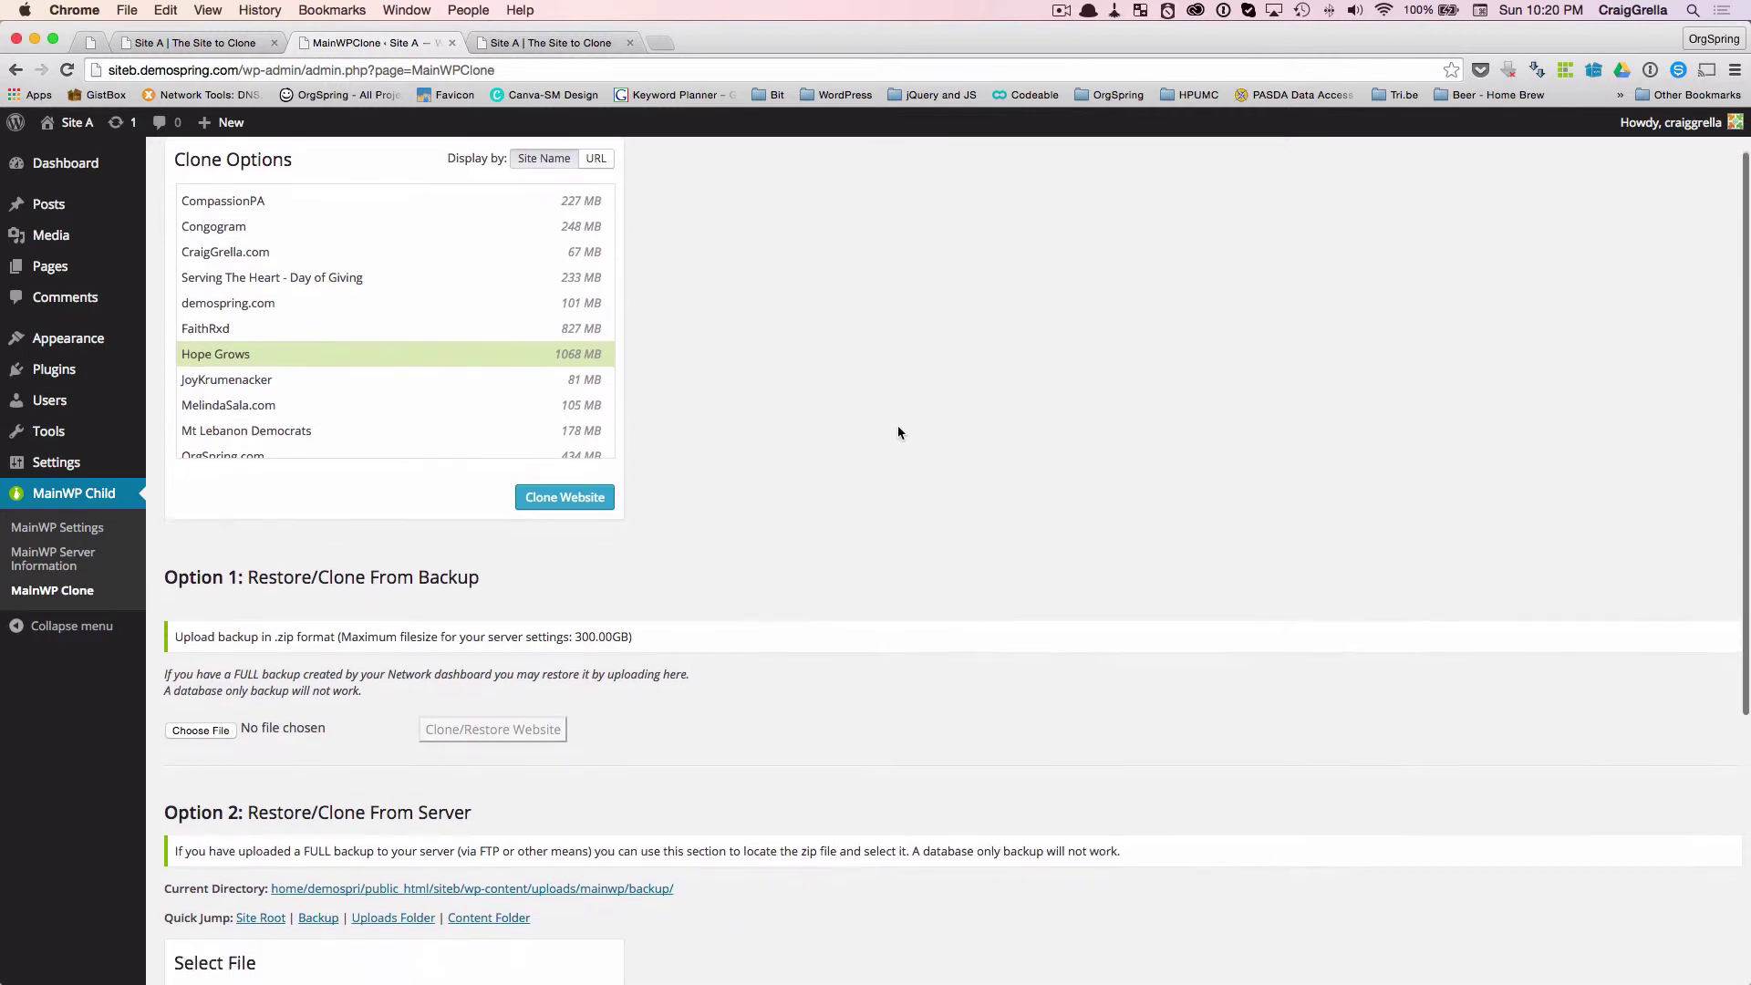
pyautogui.scroll(1, 898, 433)
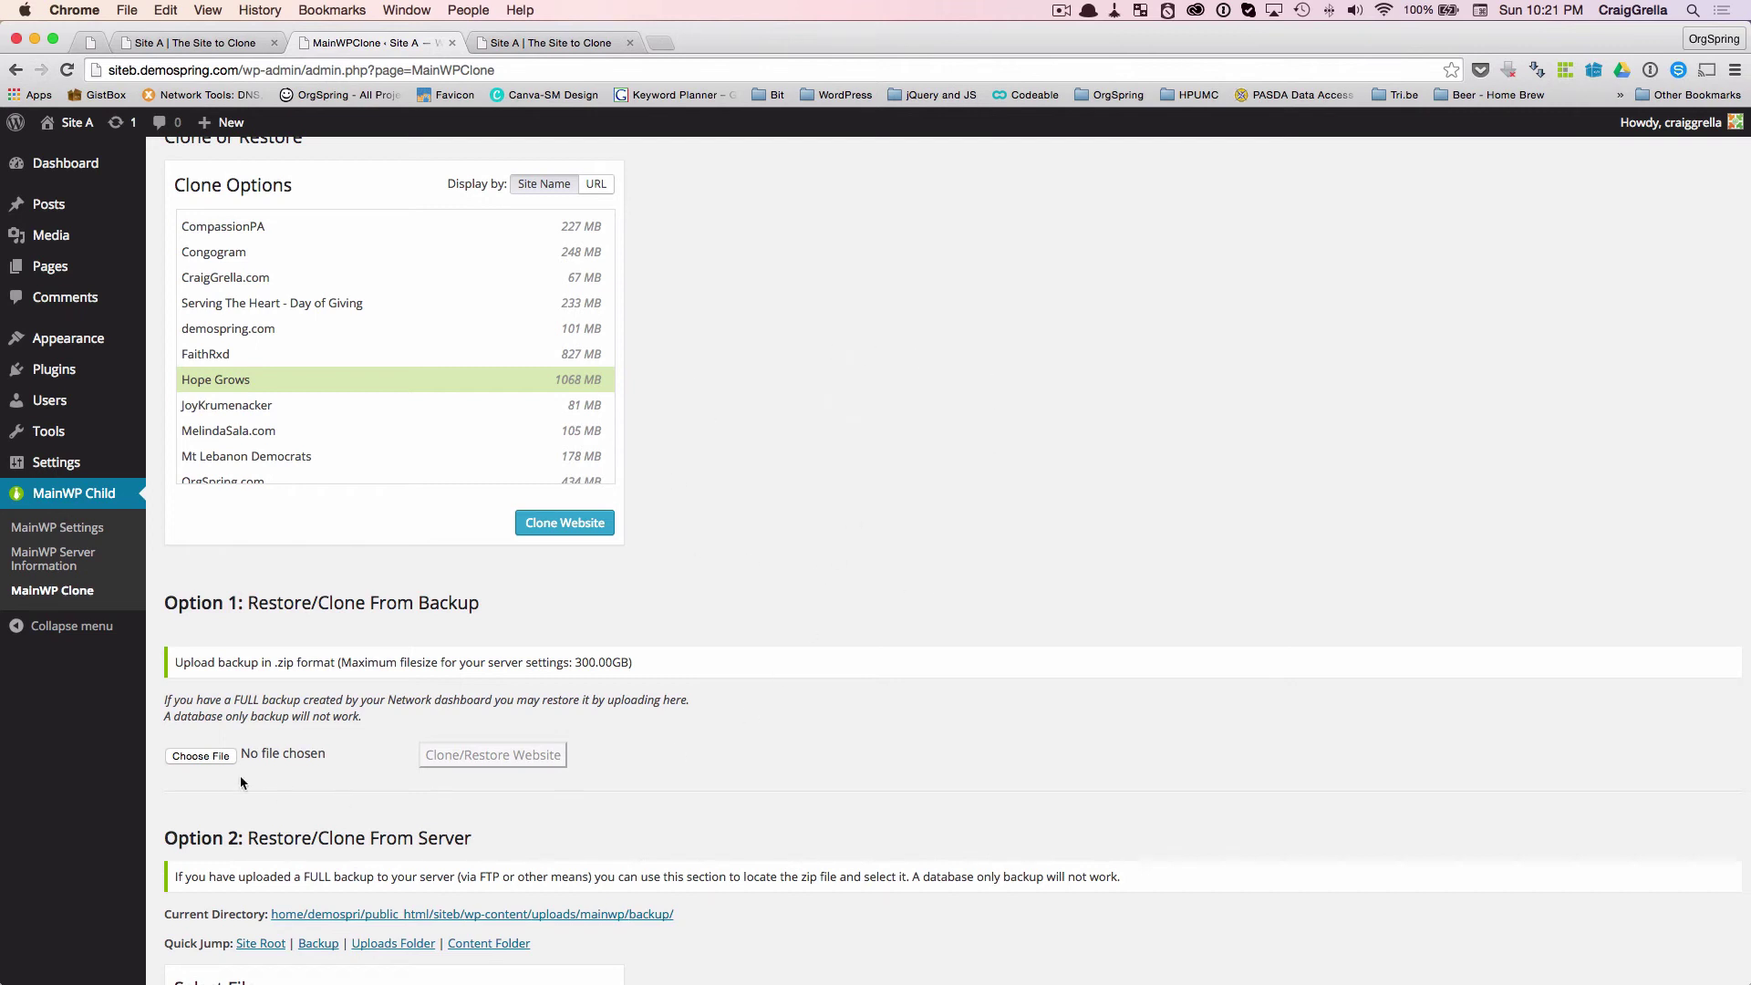
pyautogui.scroll(-1, 269, 774)
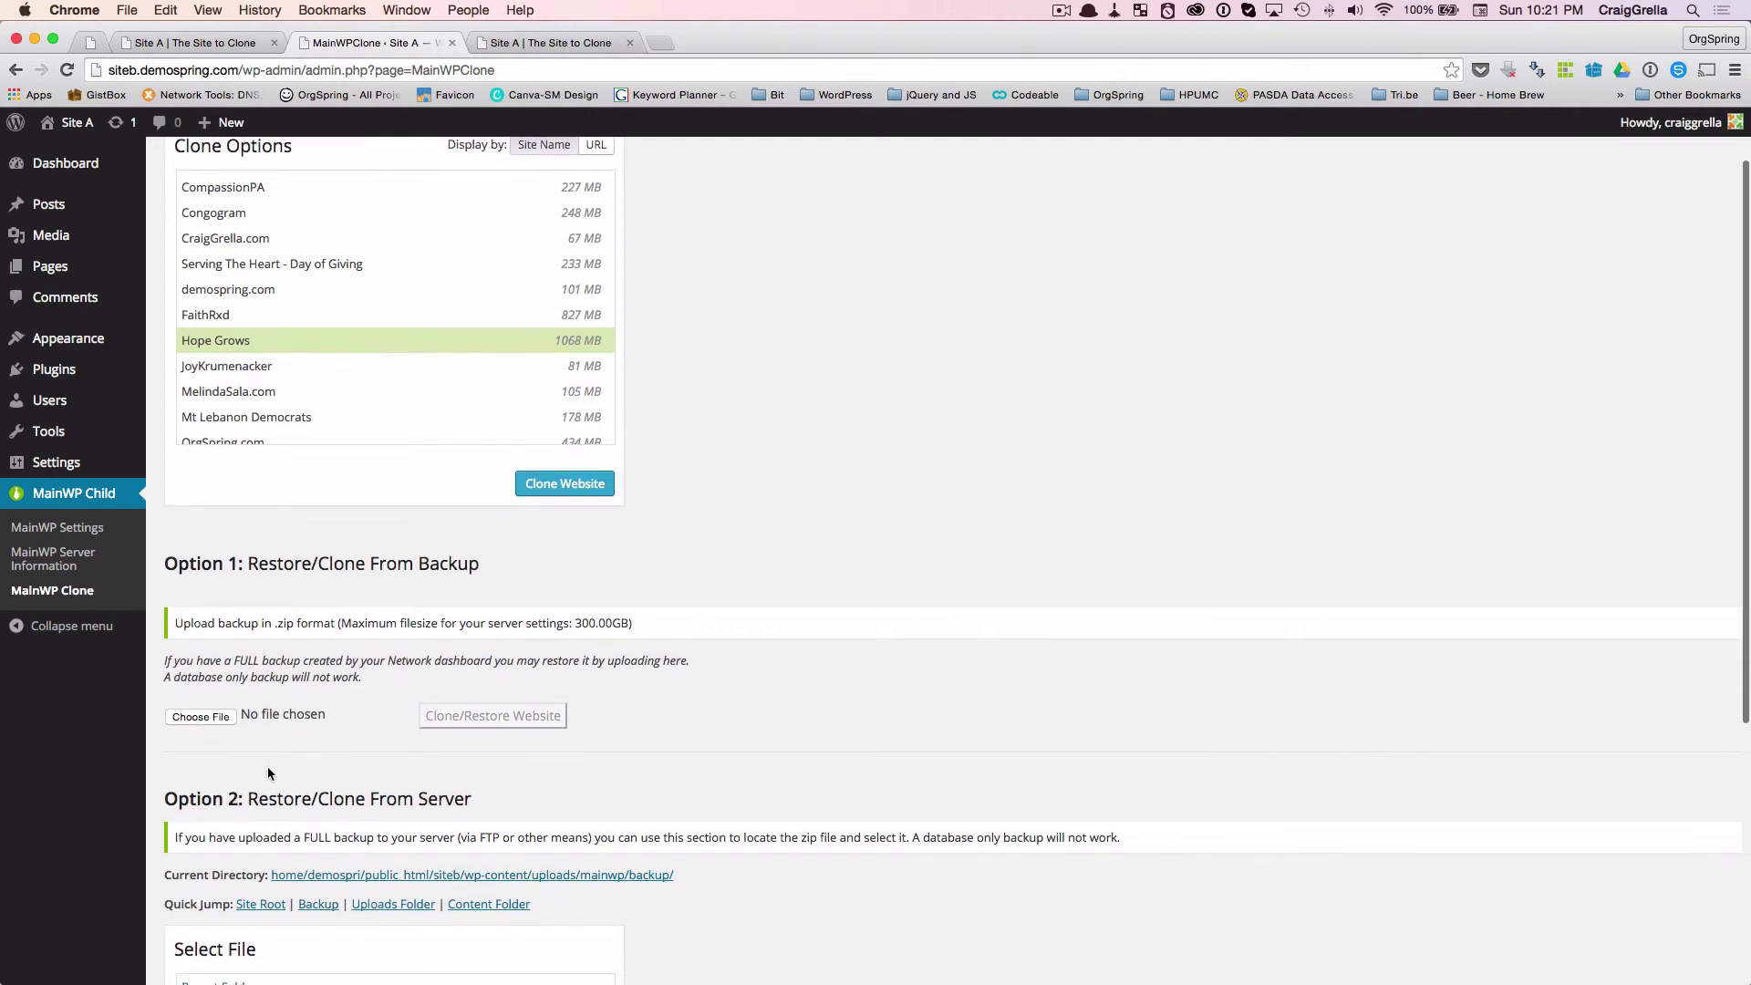
pyautogui.scroll(2, 269, 773)
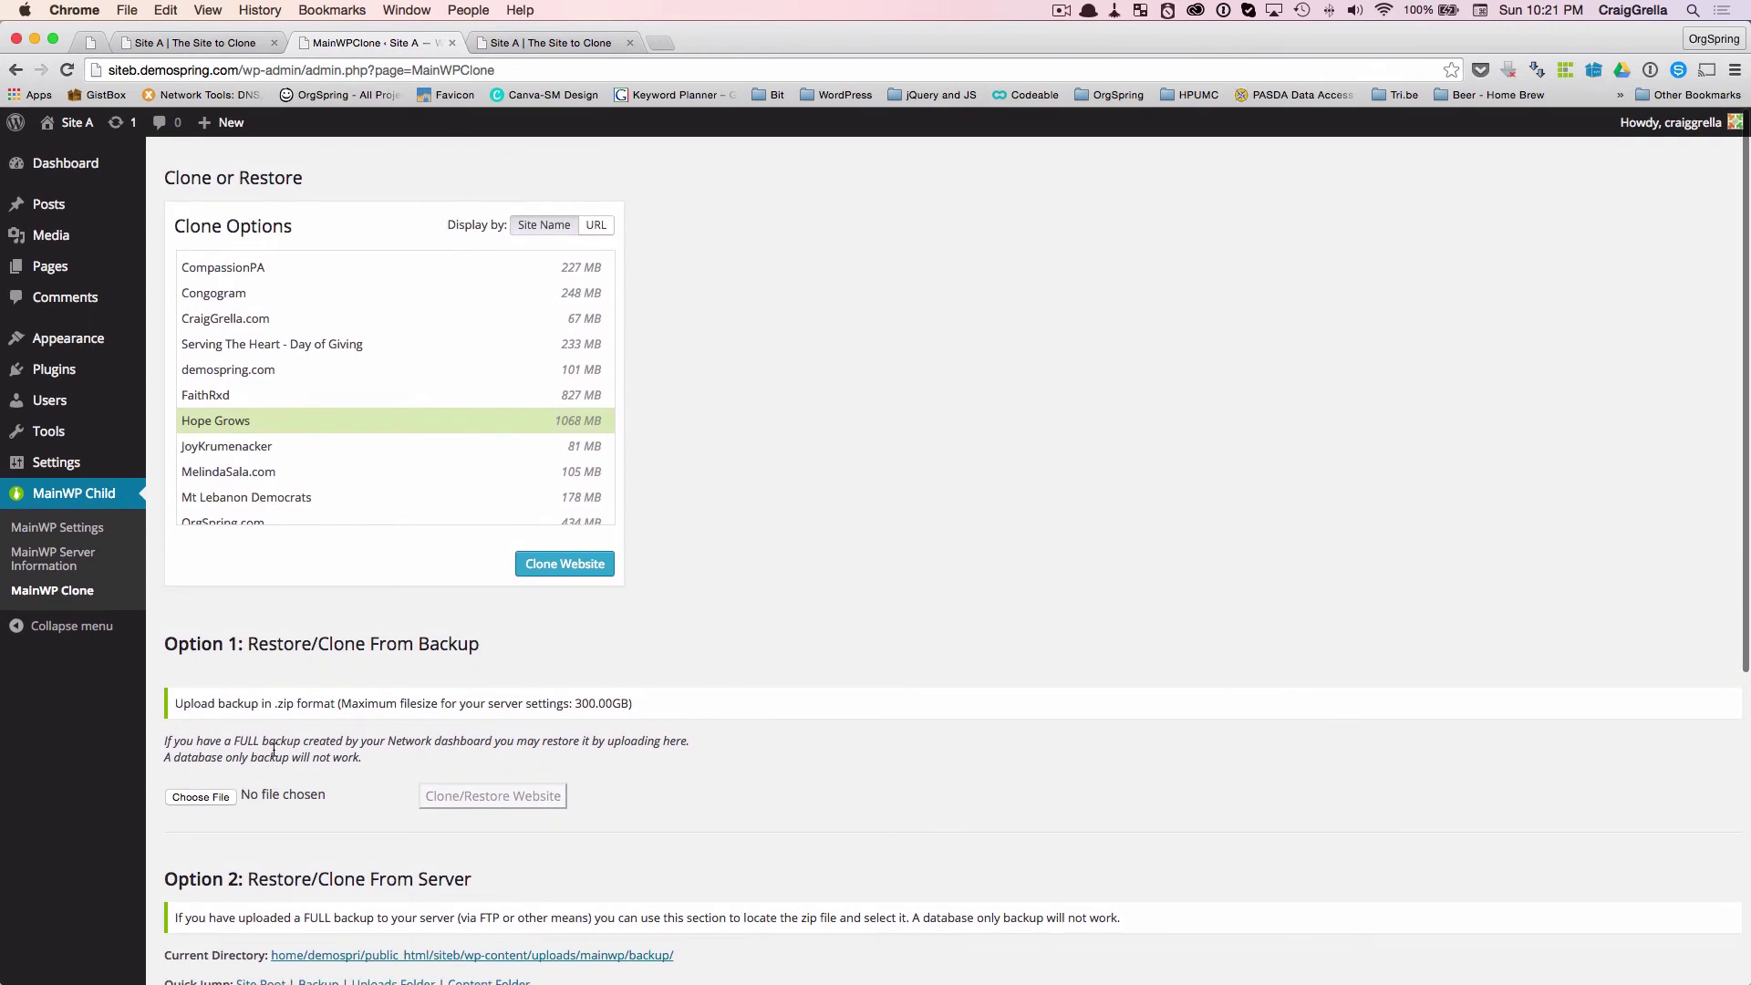